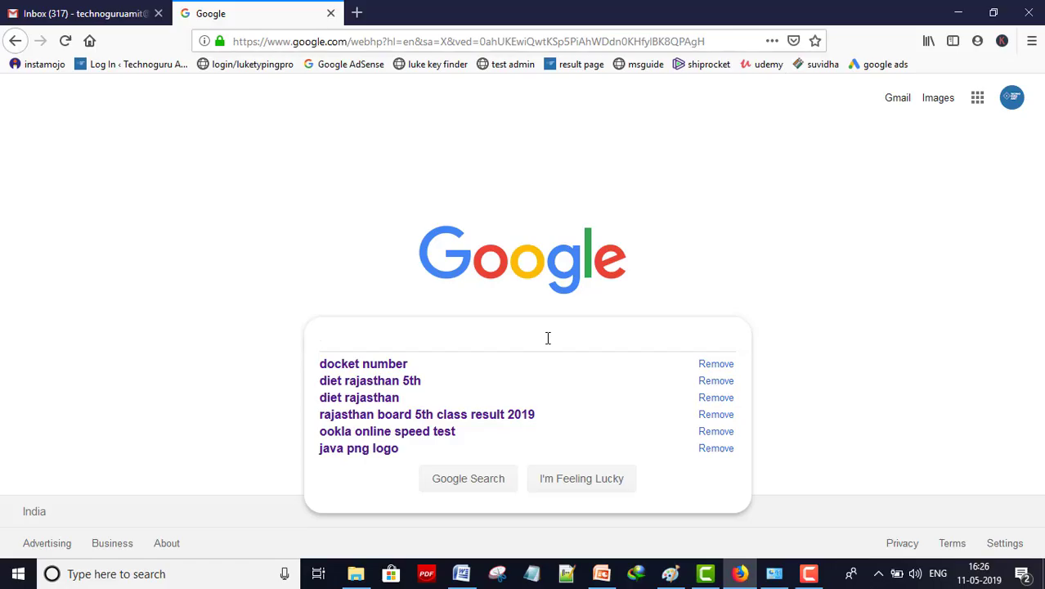
Enter jdk as the Google search query
{"action": "type", "text": "dk"}
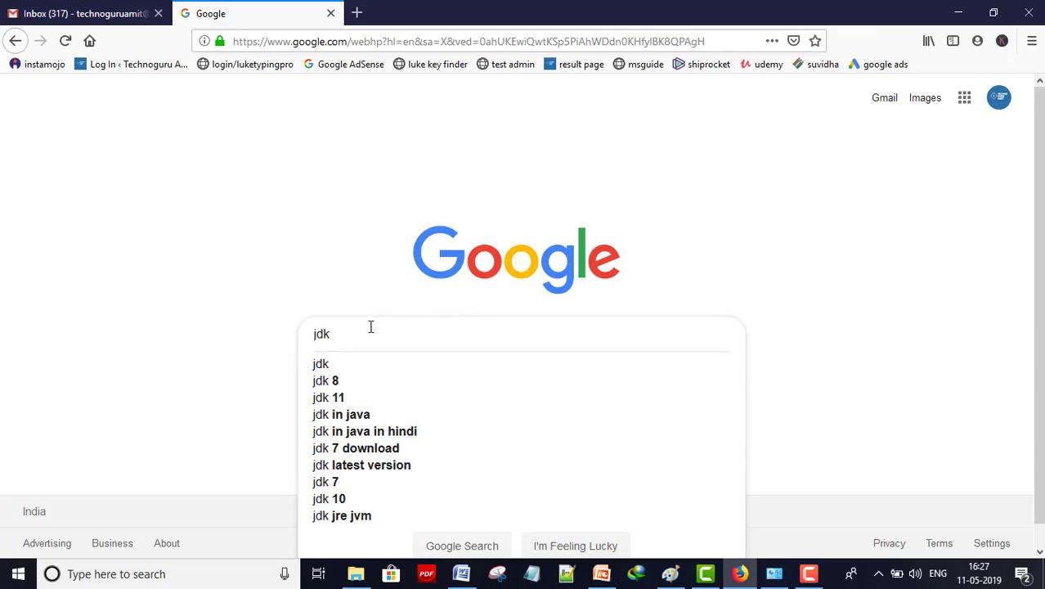
Check the computer's system type in the properties of This PC, and close the System window
{"action": "left_click", "coordinate": [959, 13]}
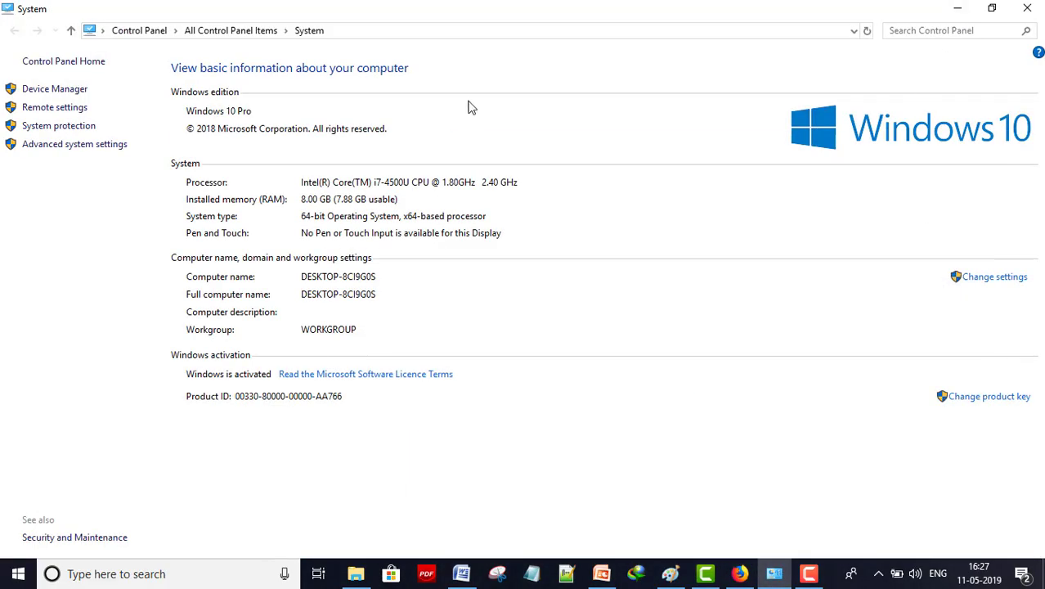
{"action": "left_click", "coordinate": [1035, 10]}
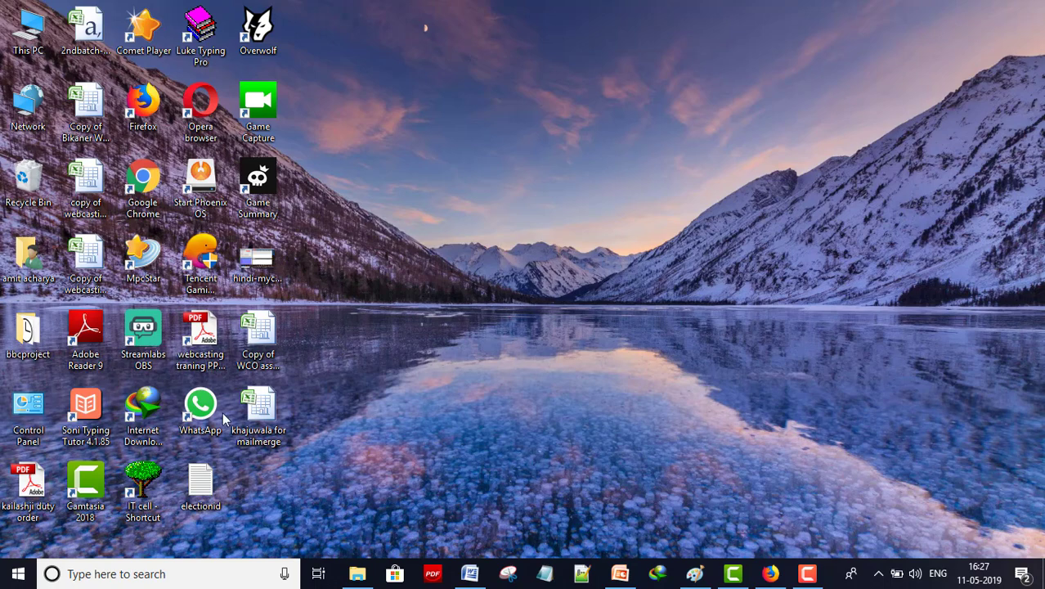
{"action": "right_click", "coordinate": [31, 42]}
{"action": "left_click", "coordinate": [80, 217]}
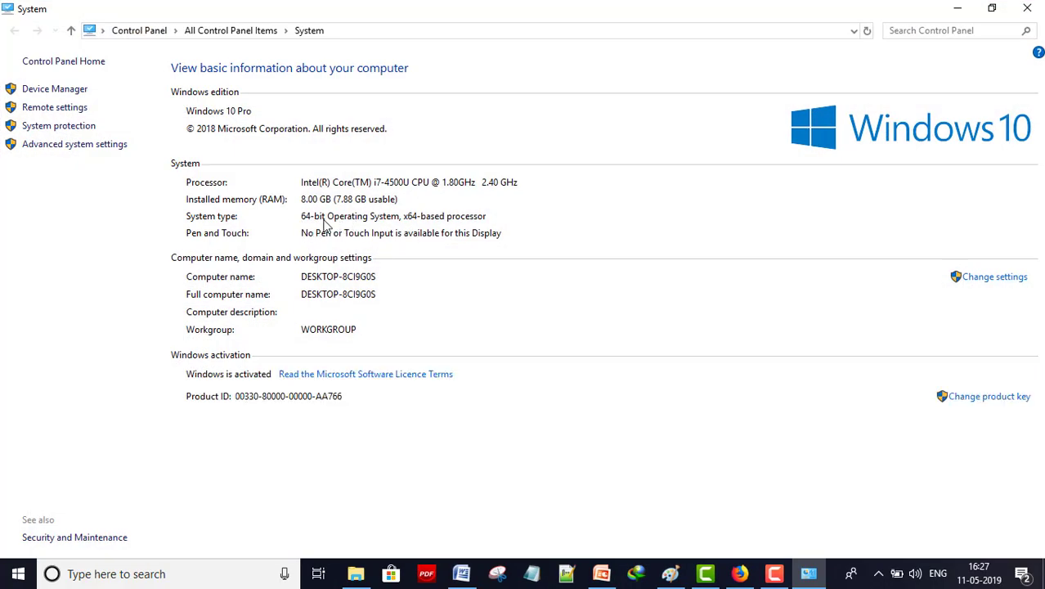
{"action": "left_click", "coordinate": [1028, 8]}
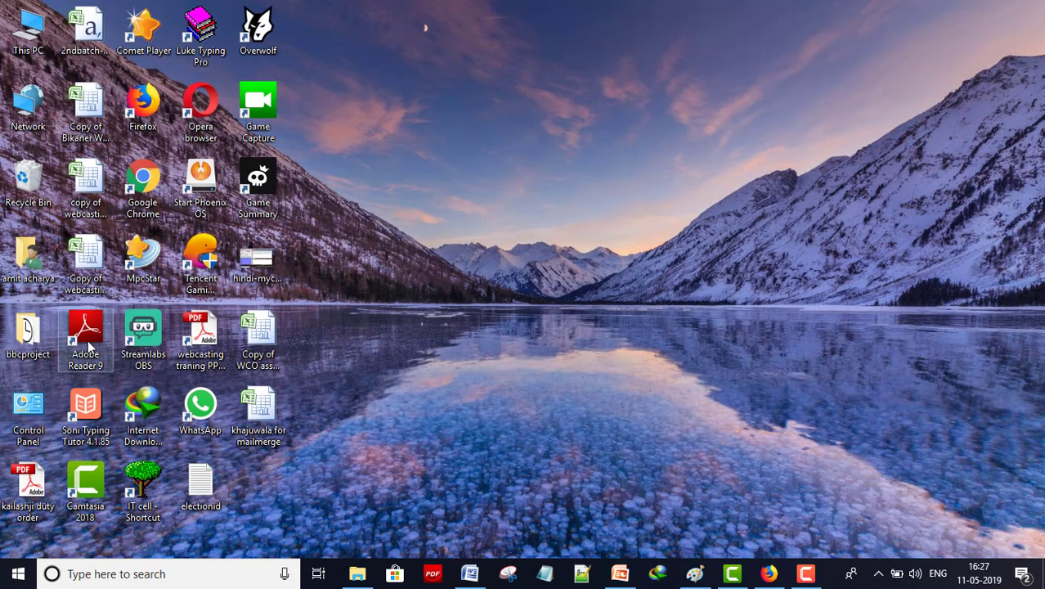
Check the system type in the device specifications on the Windows Settings About page, and close Settings
{"action": "left_click", "coordinate": [18, 574]}
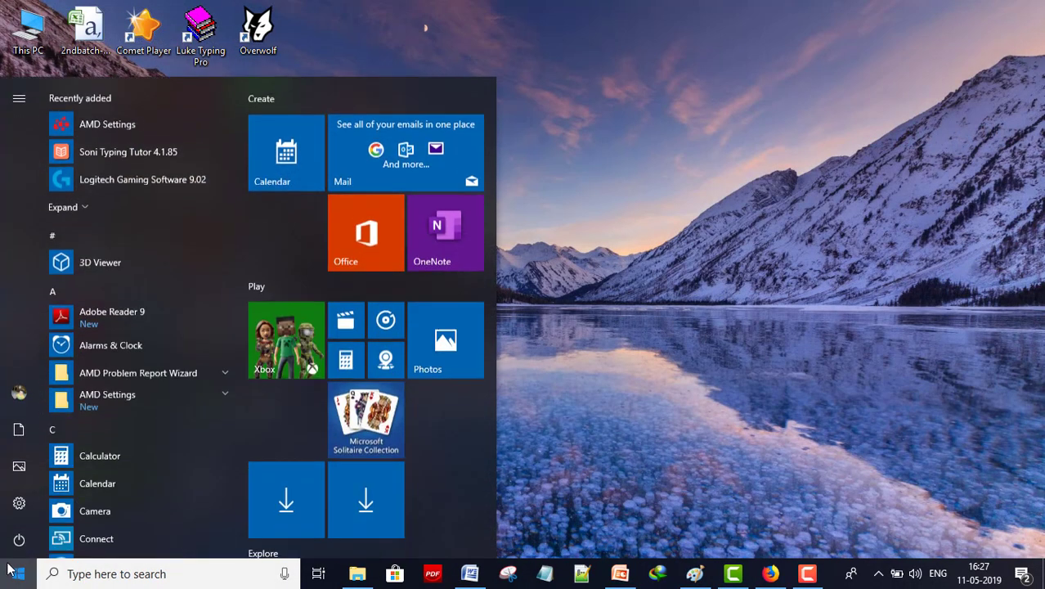
{"action": "left_click", "coordinate": [19, 502]}
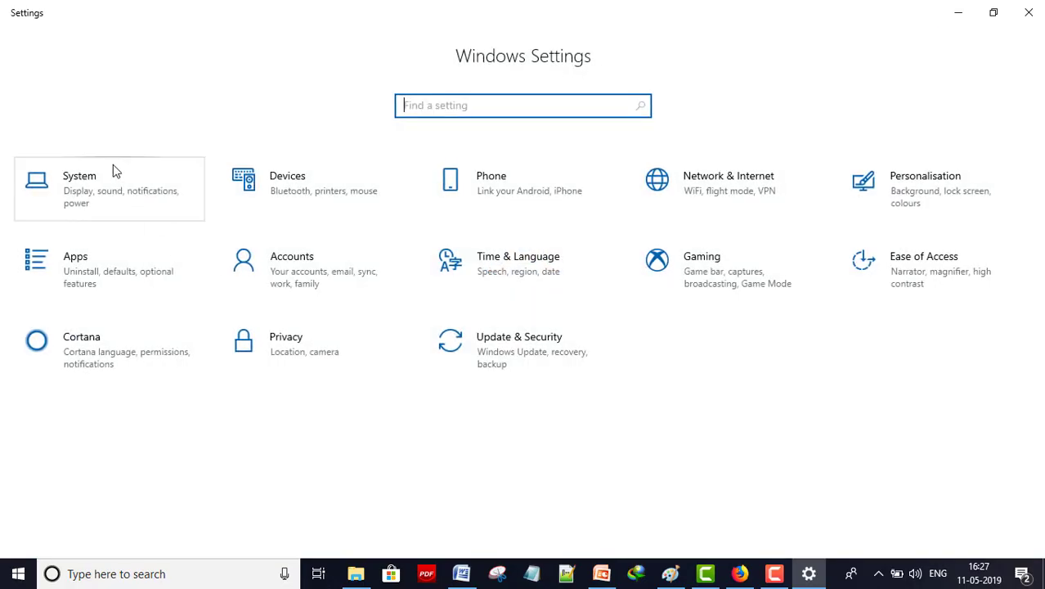
{"action": "left_click", "coordinate": [109, 180]}
{"action": "scroll", "coordinate": [469, 333], "scroll_direction": "down", "scroll_amount": 3}
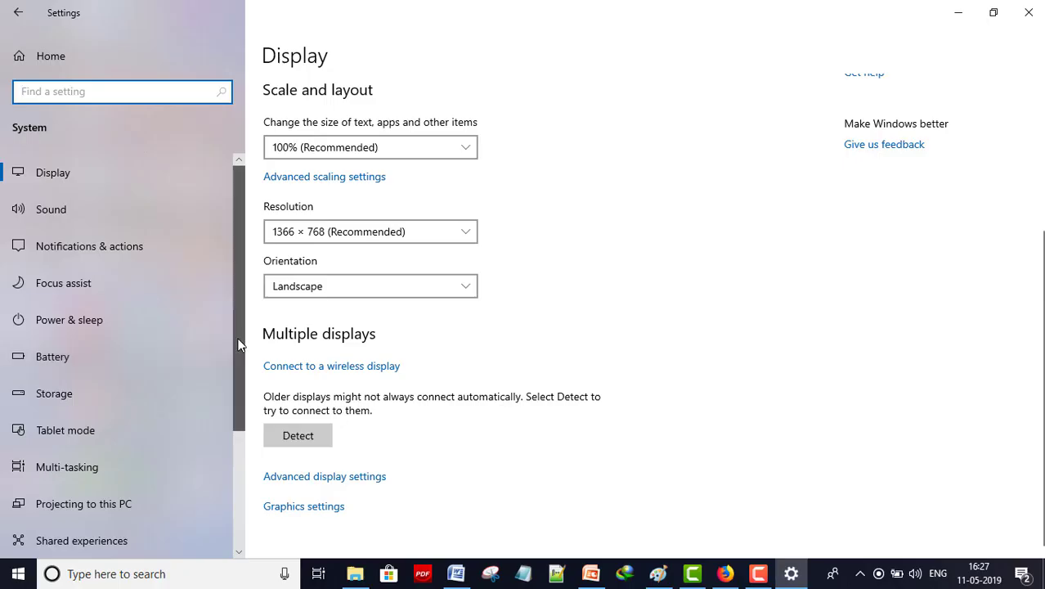
{"action": "left_click_drag", "start_coordinate": [236, 346], "coordinate": [226, 528]}
{"action": "left_click", "coordinate": [101, 474]}
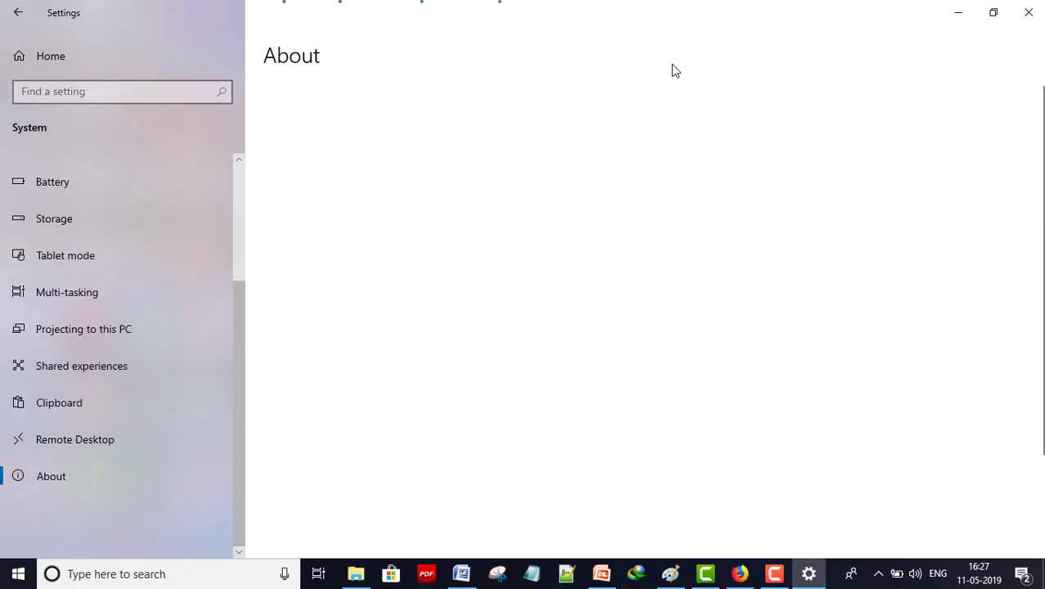
{"action": "scroll", "coordinate": [613, 294], "scroll_direction": "down", "scroll_amount": 3}
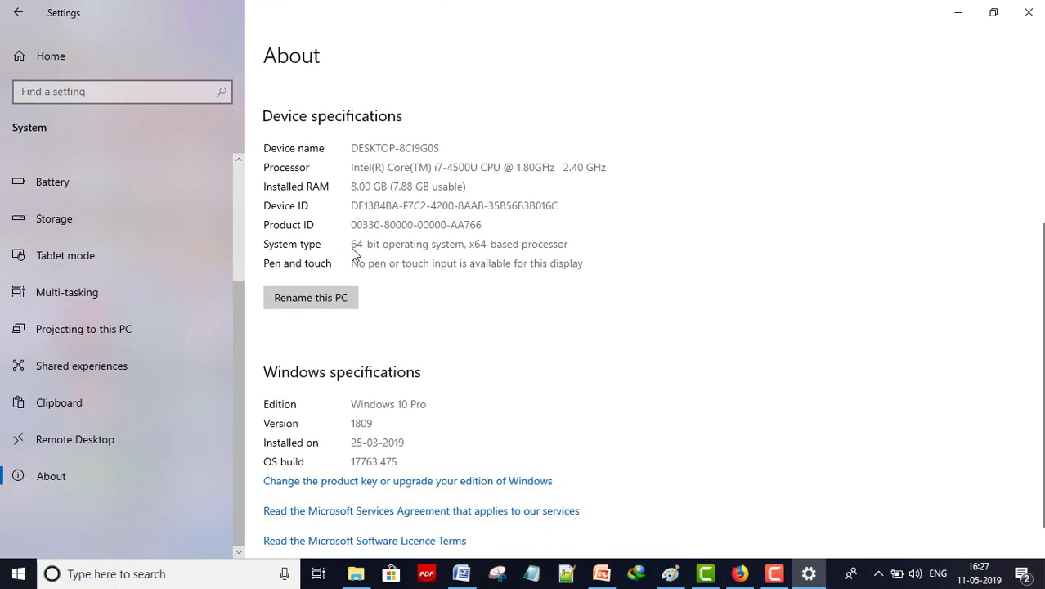
{"action": "left_click", "coordinate": [1028, 15]}
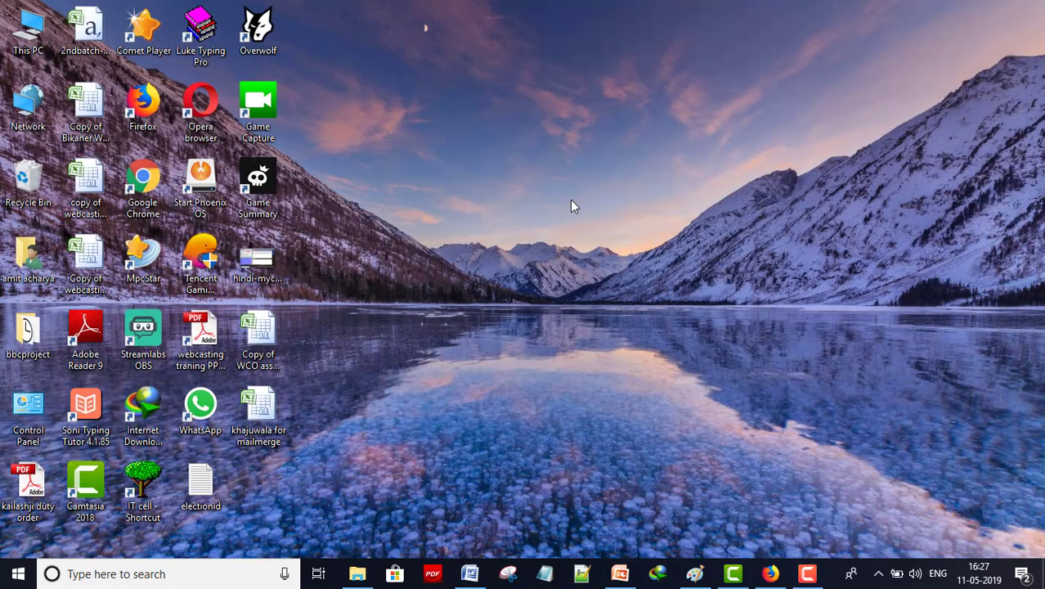
Switch to Firefox, run the Google search for jdk, and open Oracle's Java SE Downloads result in a new tab
{"action": "left_click", "coordinate": [771, 574]}
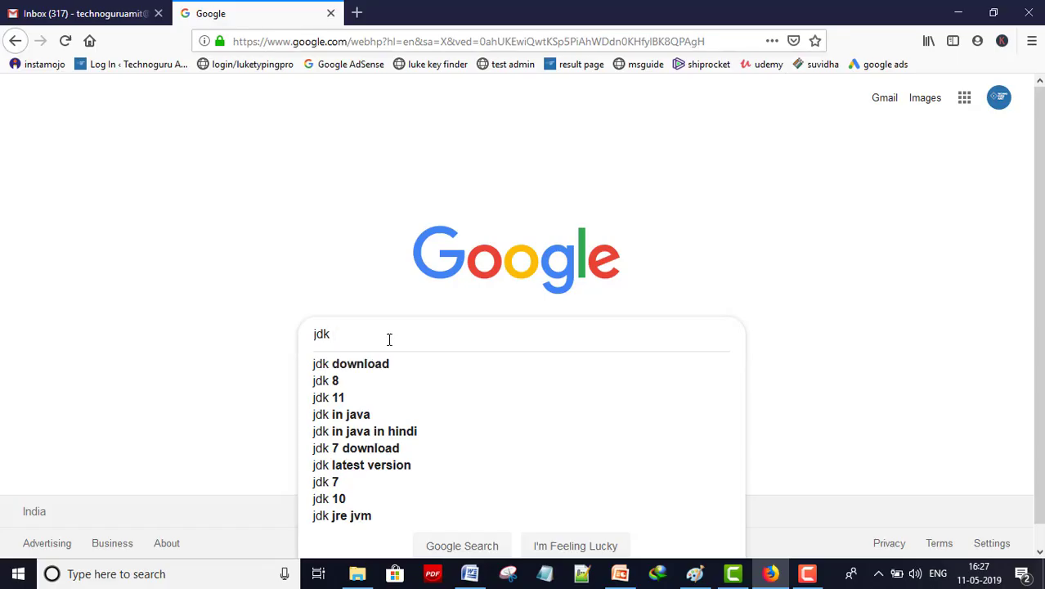
{"action": "key", "text": "Return"}
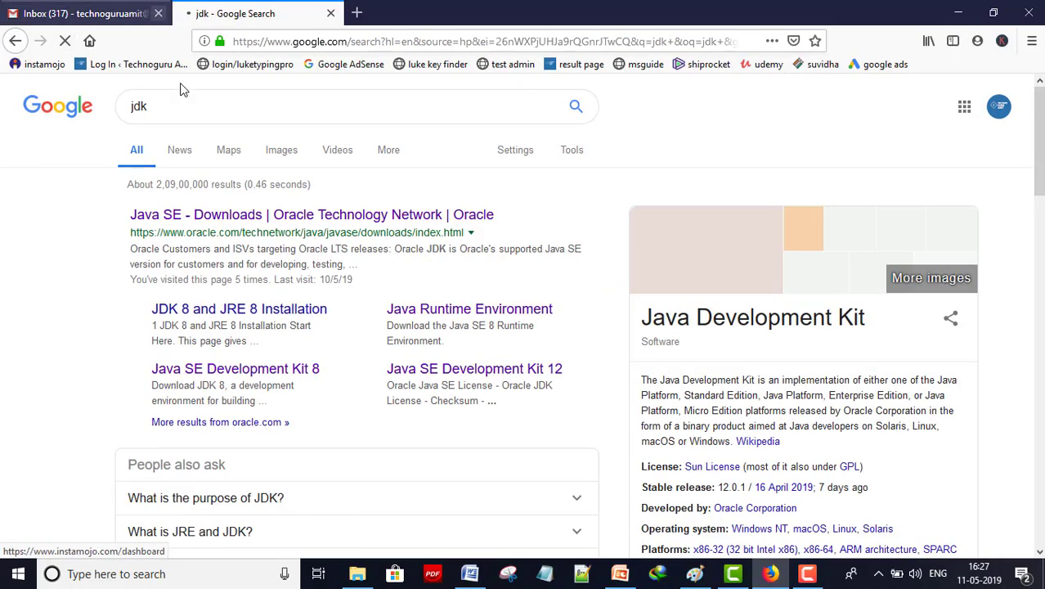
{"action": "right_click", "coordinate": [248, 215]}
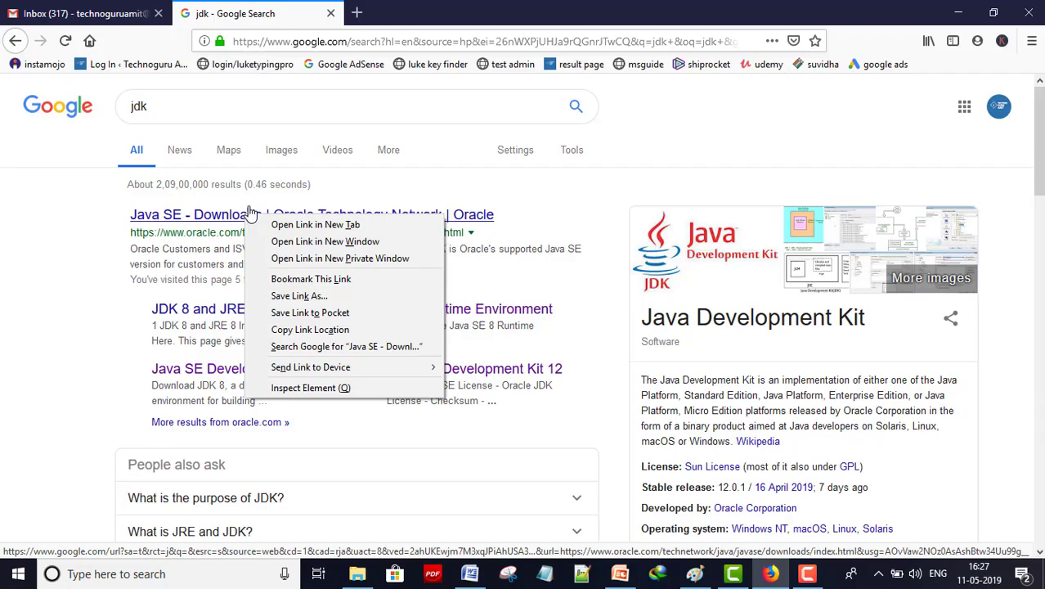
{"action": "left_click", "coordinate": [312, 222]}
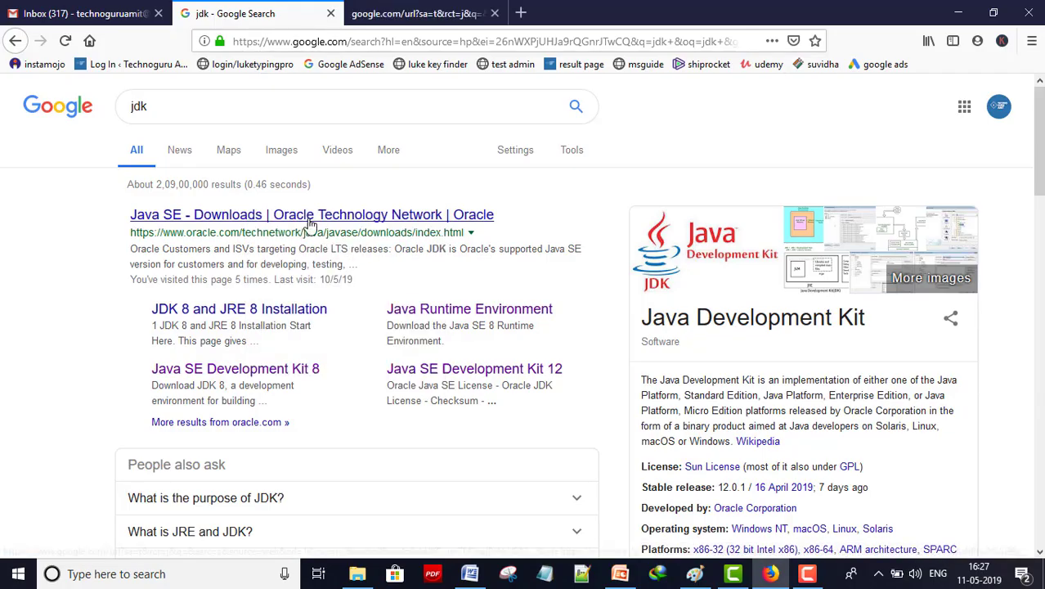
{"action": "left_click", "coordinate": [412, 14]}
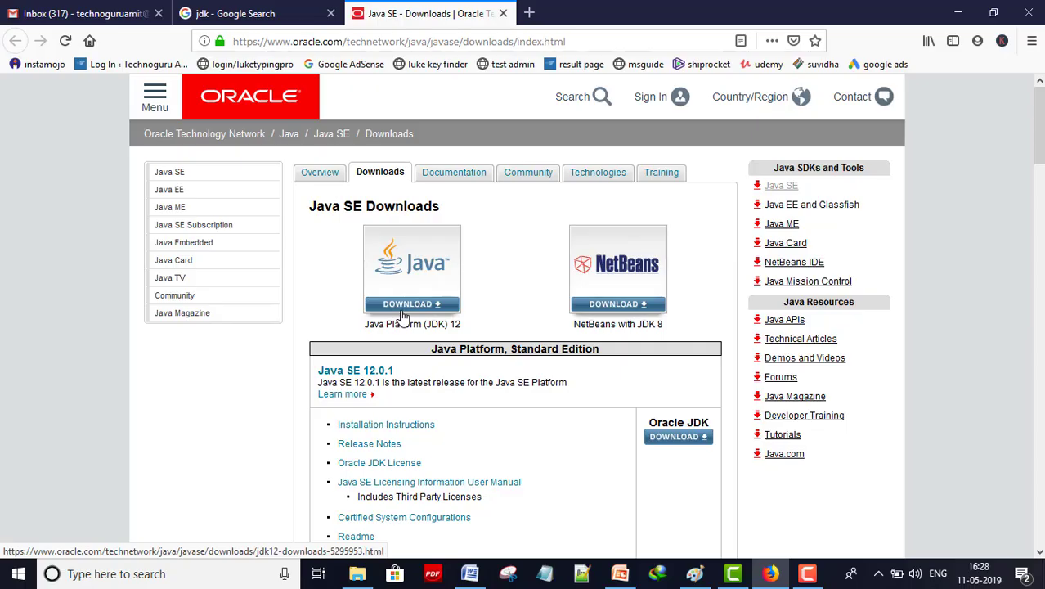
Go back to the Google results and search for "jdk for window 10 32 bit"
{"action": "left_click", "coordinate": [216, 13]}
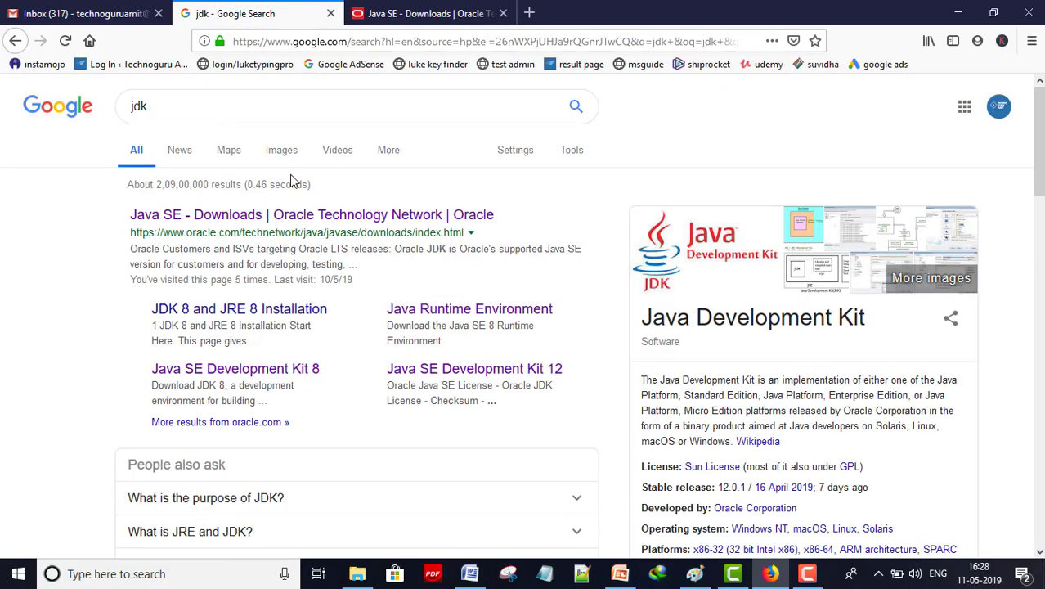
{"action": "left_click", "coordinate": [160, 107]}
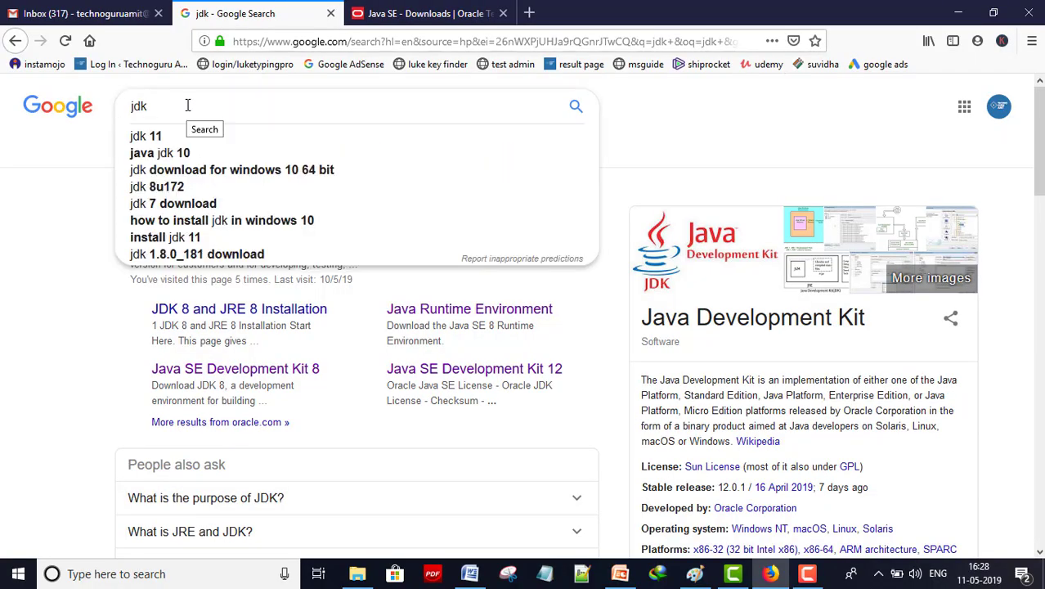
{"action": "type", "text": "for window"}
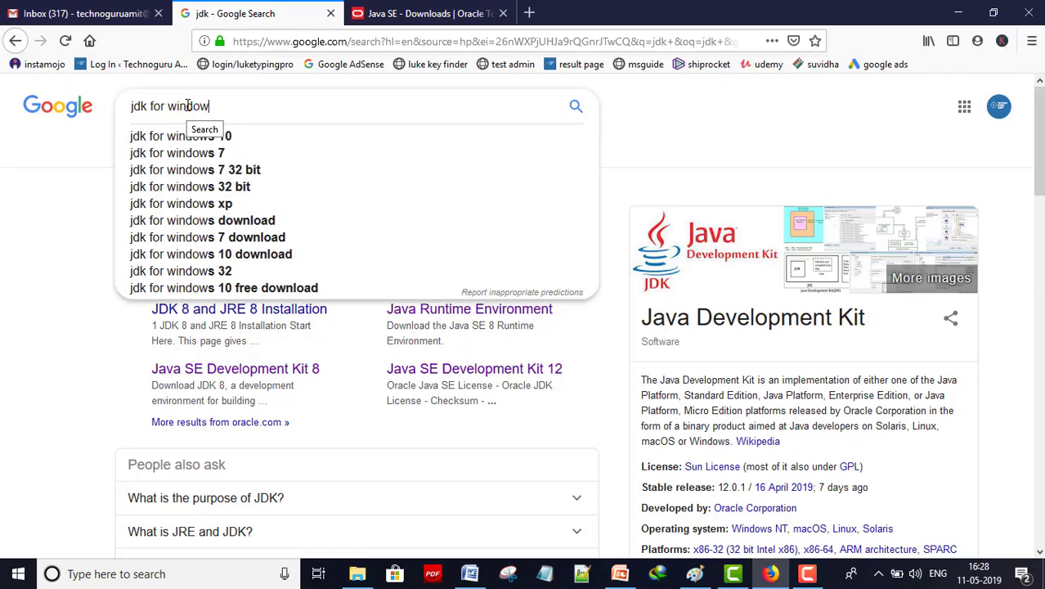
{"action": "type", "text": " 10 32"}
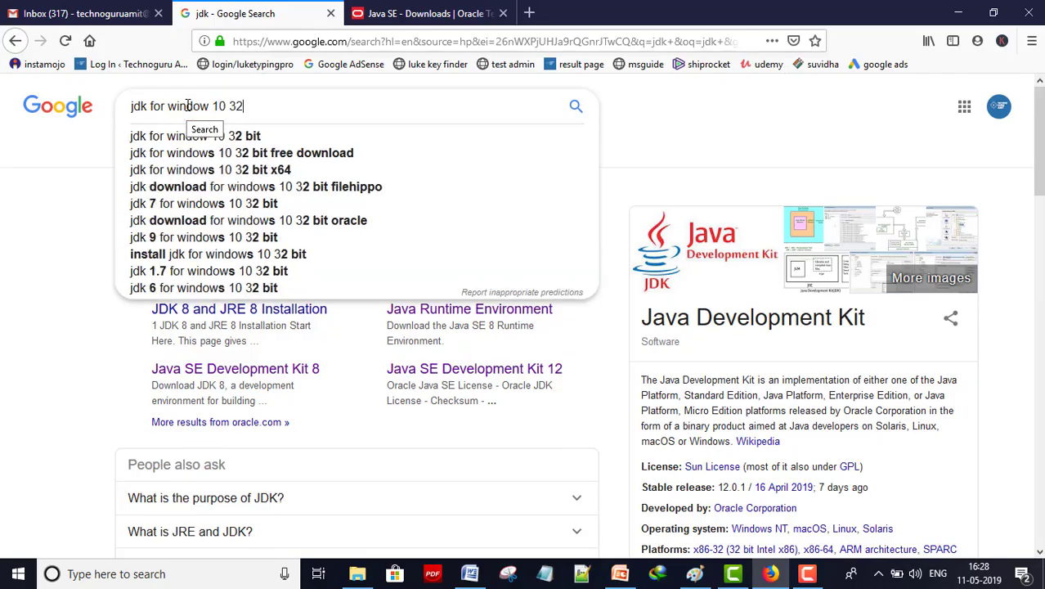
{"action": "type", "text": " bit"}
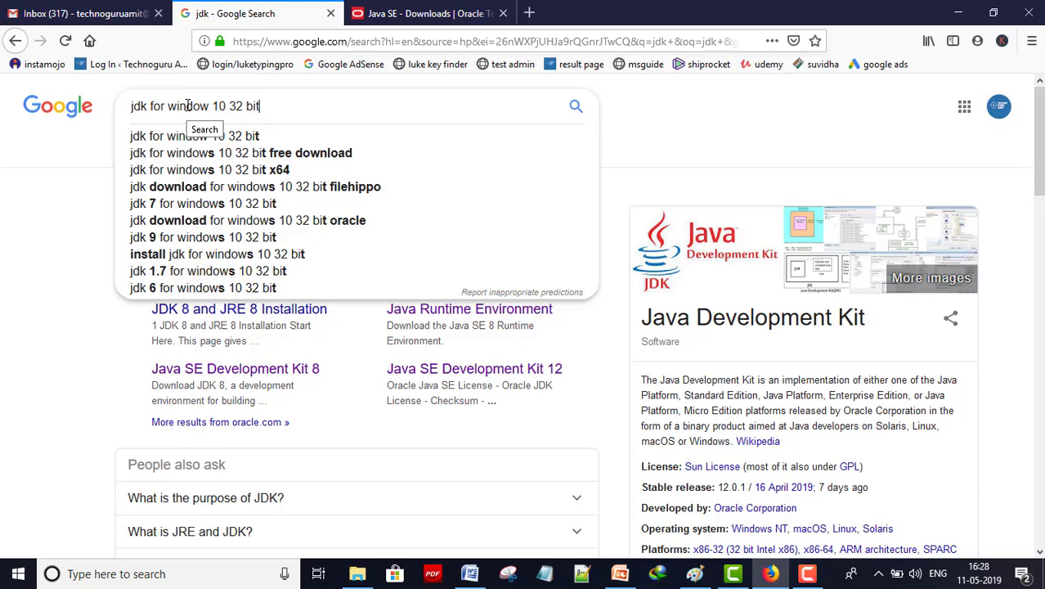
{"action": "key", "text": "Return"}
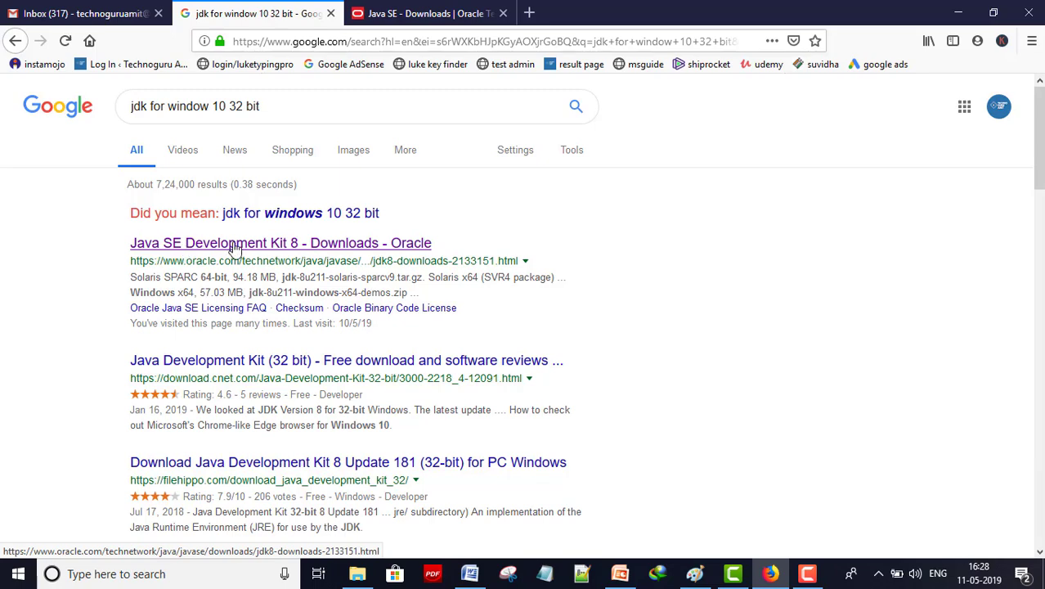
Open Oracle's Java SE Development Kit 8 Downloads result in a new tab and accept the license agreement for 8u211
{"action": "right_click", "coordinate": [282, 245]}
{"action": "left_click", "coordinate": [342, 249]}
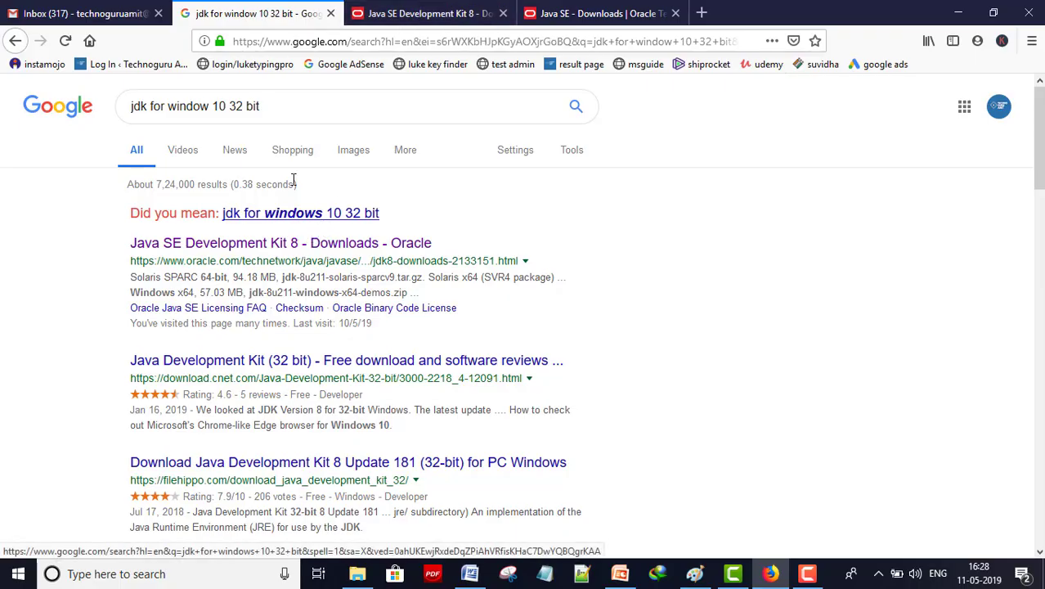
{"action": "left_click", "coordinate": [412, 16]}
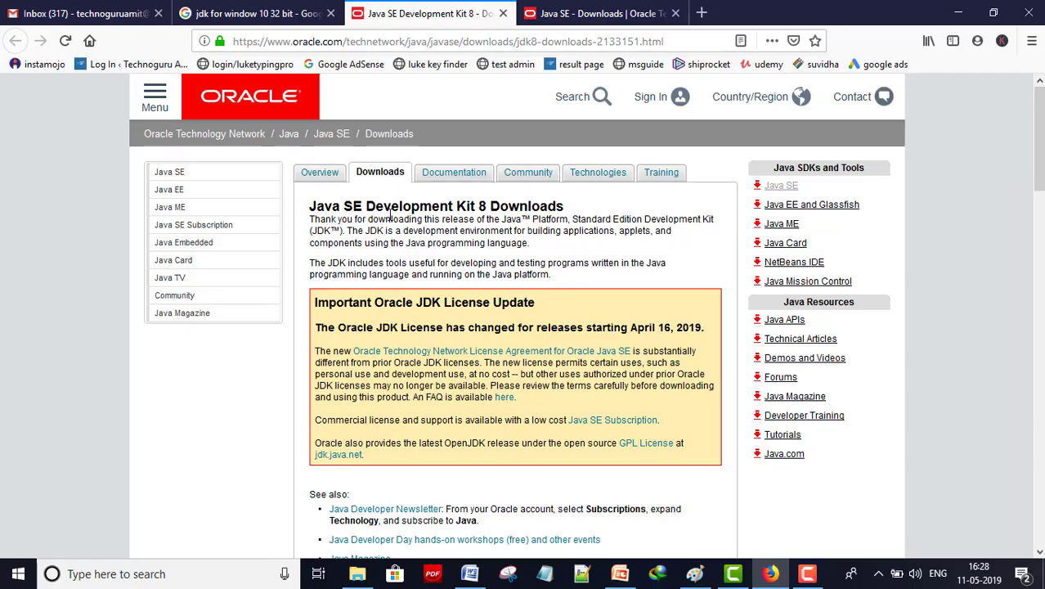
{"action": "scroll", "coordinate": [546, 333], "scroll_direction": "down", "scroll_amount": 6}
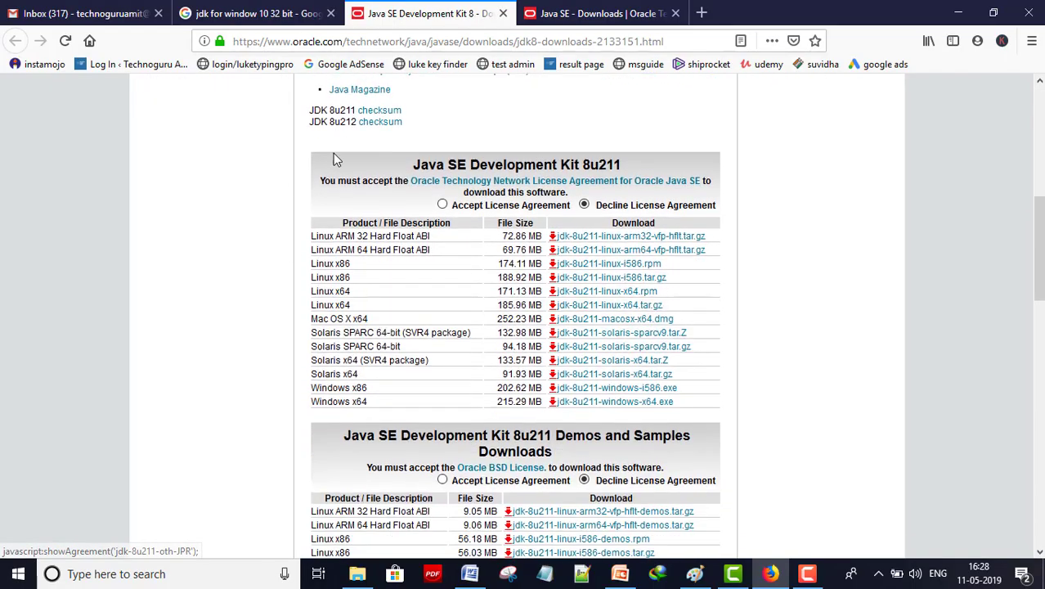
{"action": "left_click", "coordinate": [443, 205]}
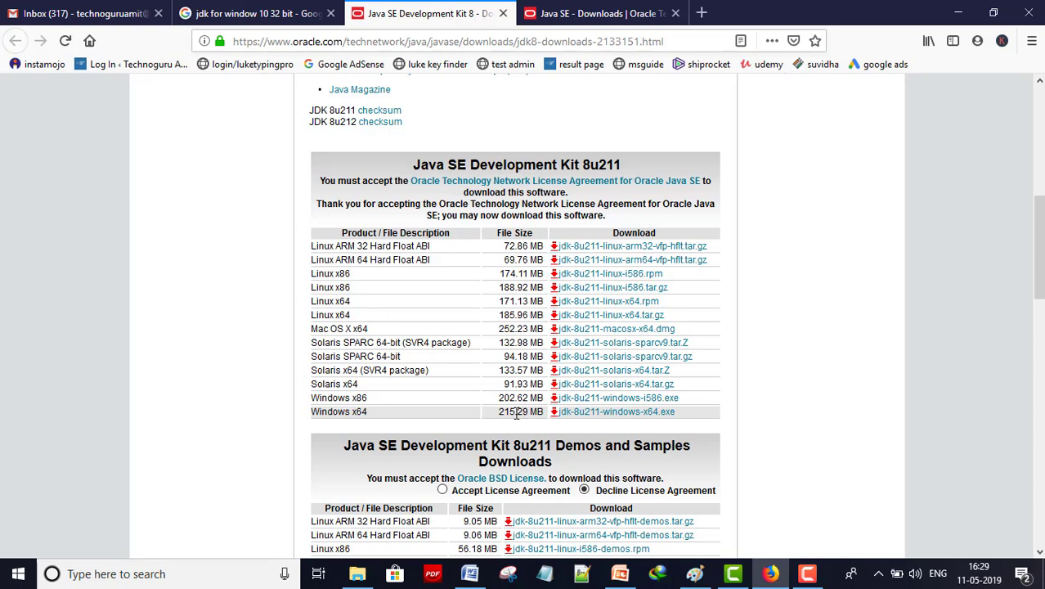
Accept the license agreement on the Java Platform (JDK) 12 download page and save the Windows installer jdk-12.0.1_windows-x64_bin.exe
{"action": "left_click", "coordinate": [556, 17]}
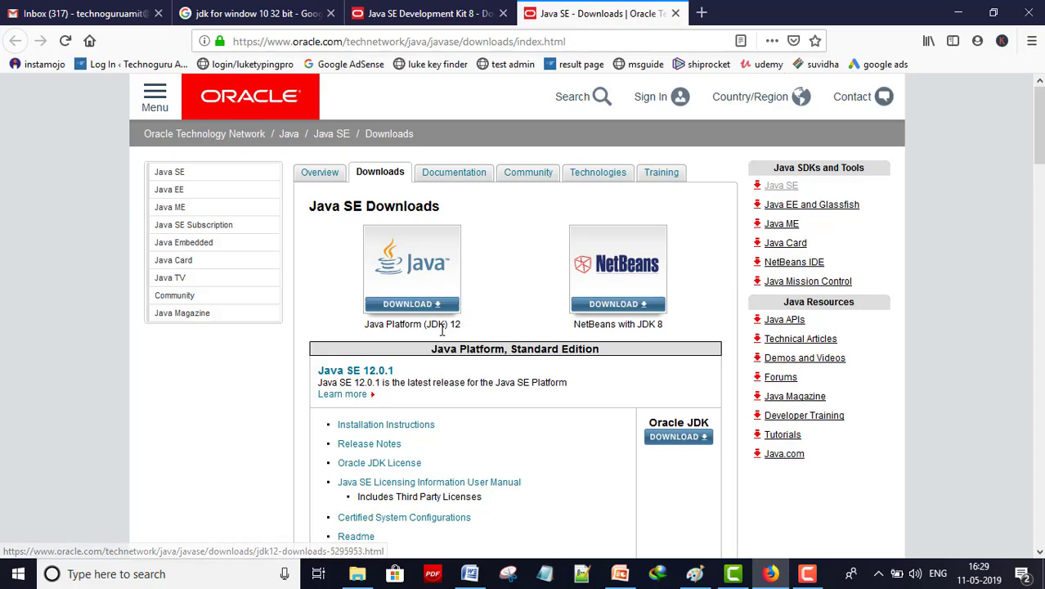
{"action": "left_click", "coordinate": [422, 307]}
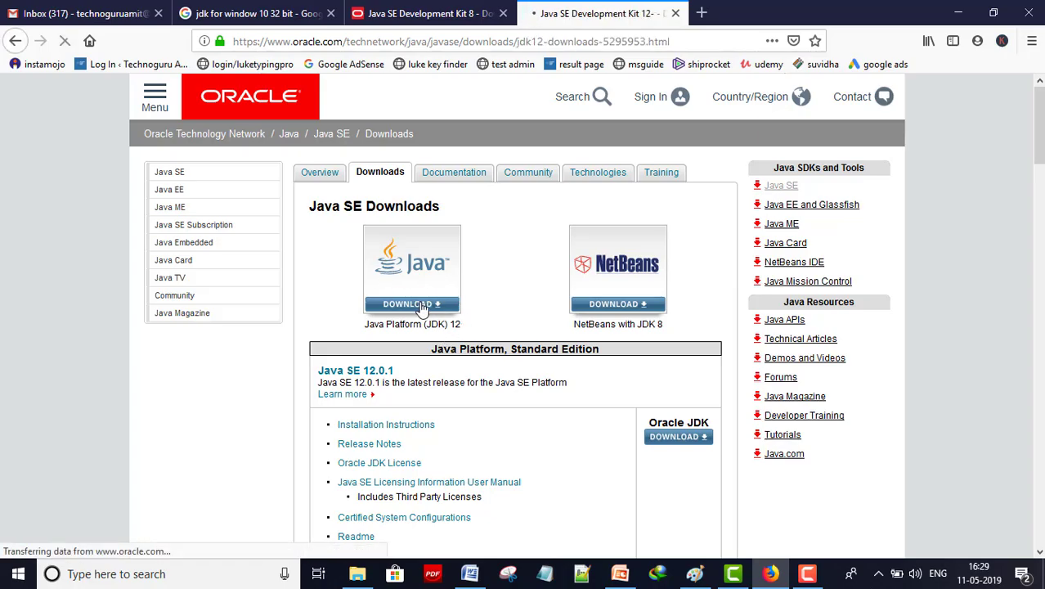
{"action": "scroll", "coordinate": [429, 270], "scroll_direction": "down", "scroll_amount": 5}
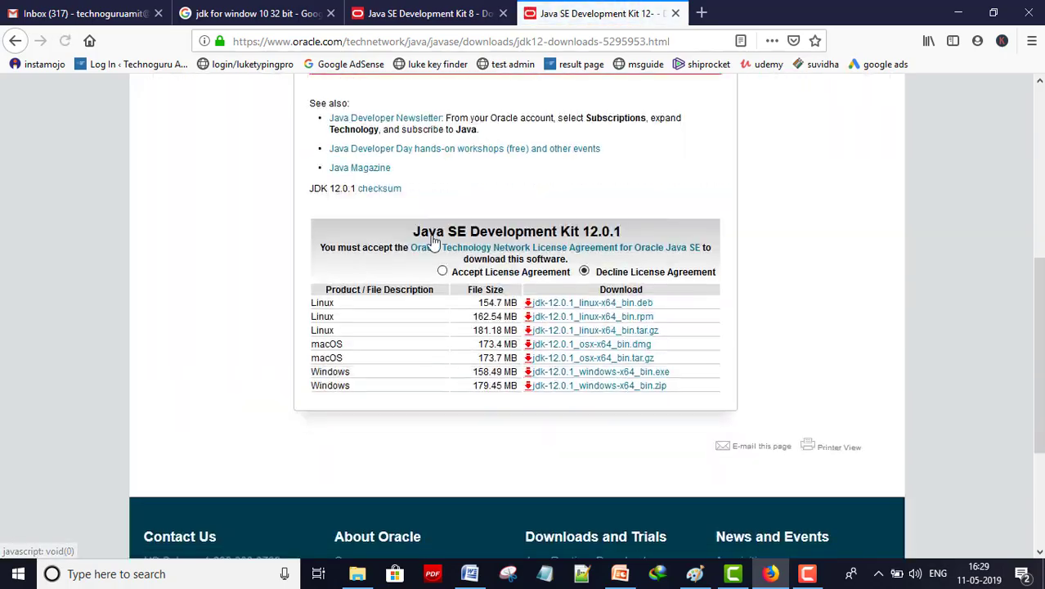
{"action": "left_click", "coordinate": [442, 271]}
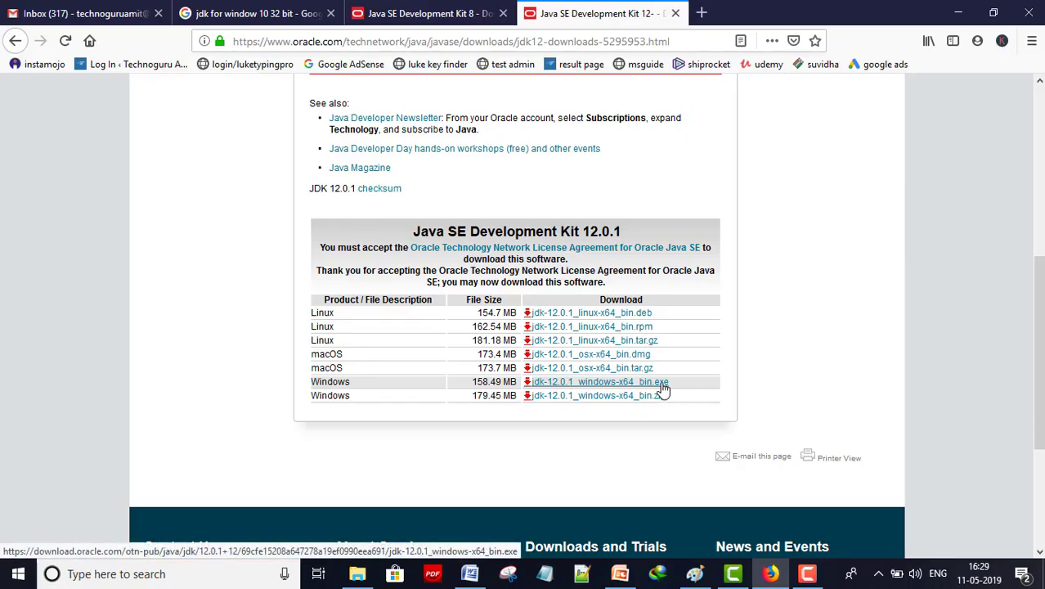
{"action": "left_click", "coordinate": [529, 386]}
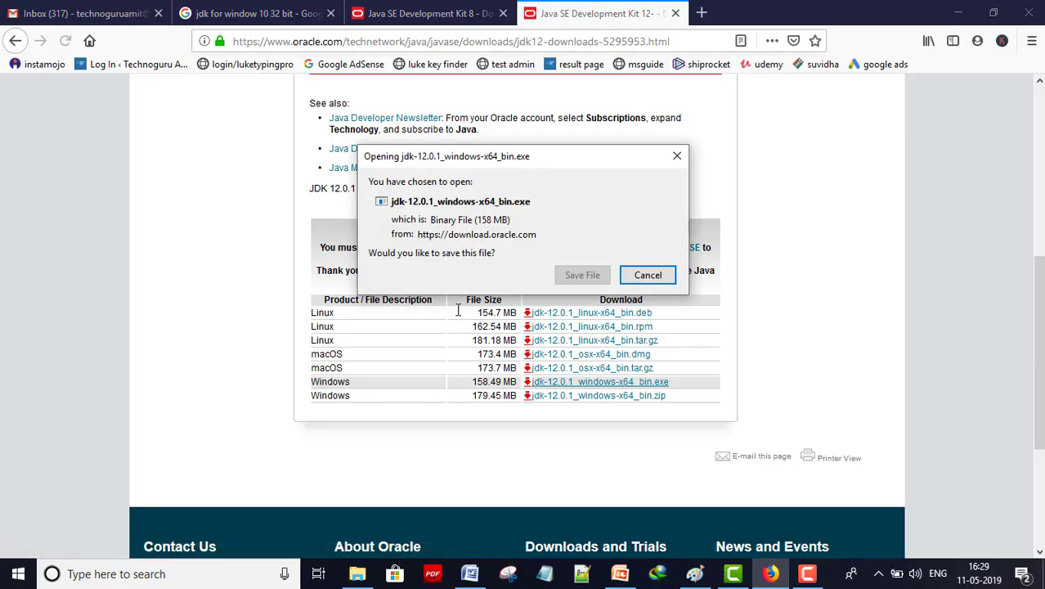
{"action": "left_click", "coordinate": [581, 275]}
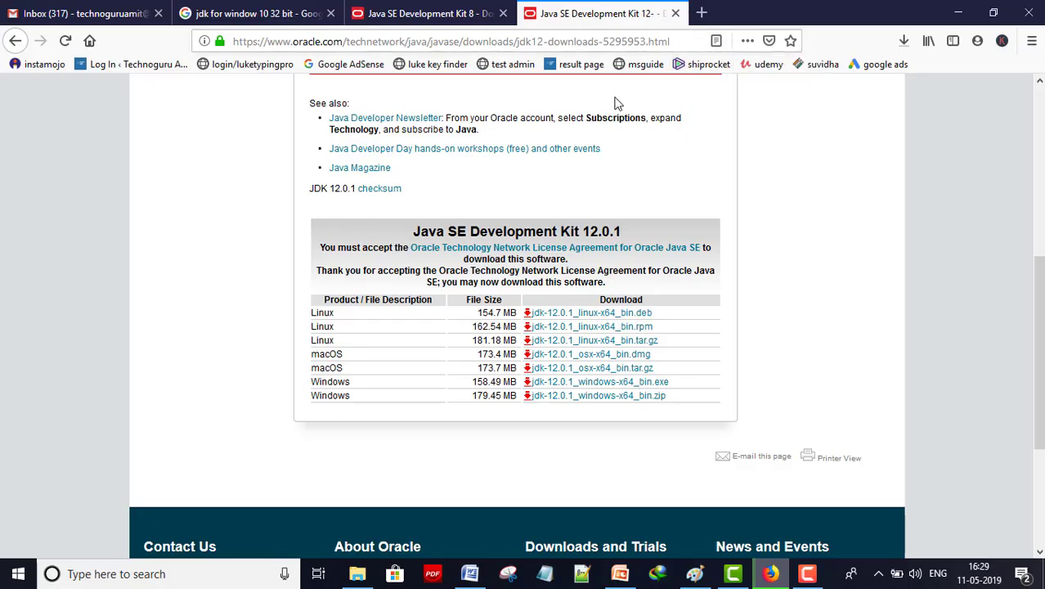
Review the Java SE Development Kit 8u211 download list, and return to the JDK 12 page
{"action": "left_click", "coordinate": [407, 11]}
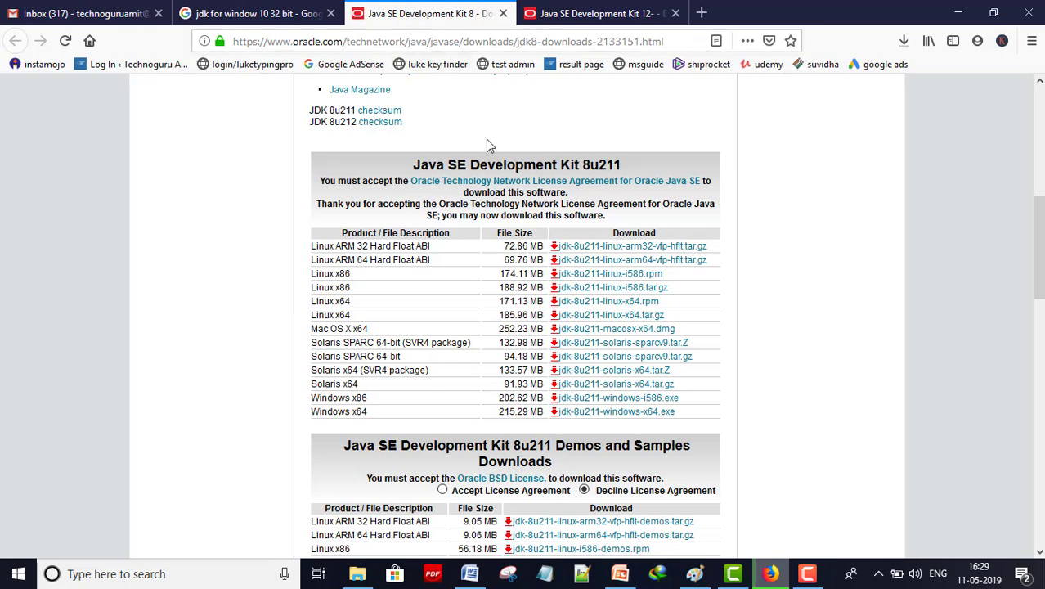
{"action": "key", "text": "ctrl+Tab"}
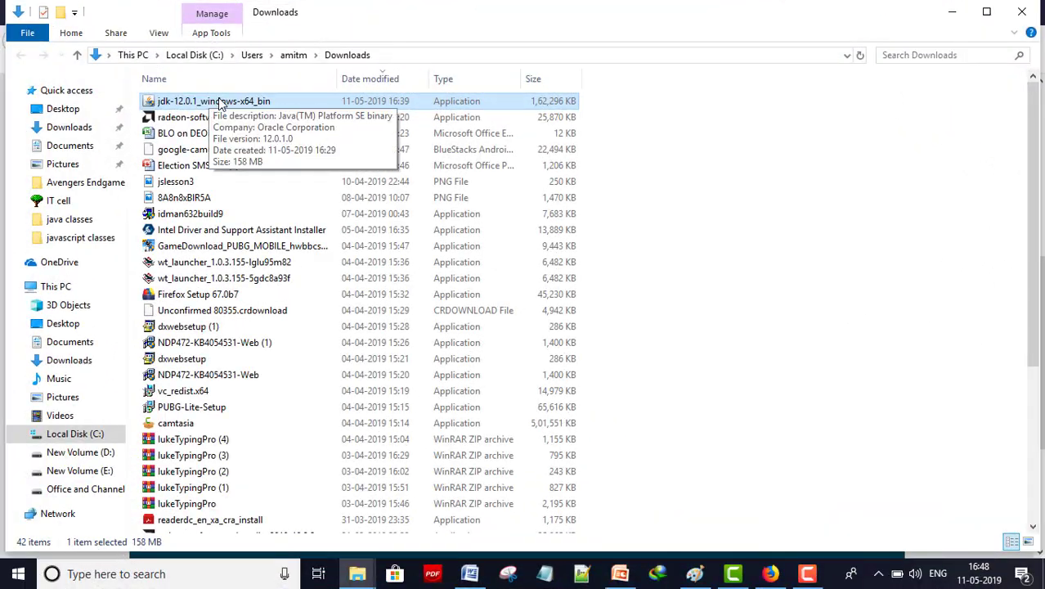
Launch the downloaded jdk-12.0.1_windows-x64_bin installer, allow it to run, and minimize the Downloads window
{"action": "double_click", "coordinate": [222, 101]}
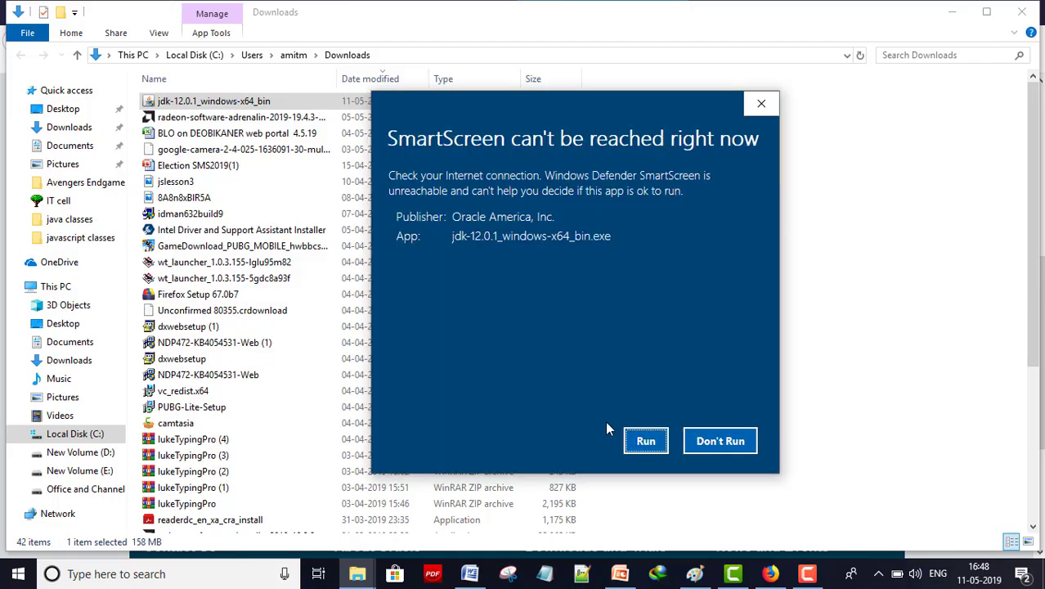
{"action": "left_click", "coordinate": [645, 440]}
{"action": "key", "text": "alt+Tab"}
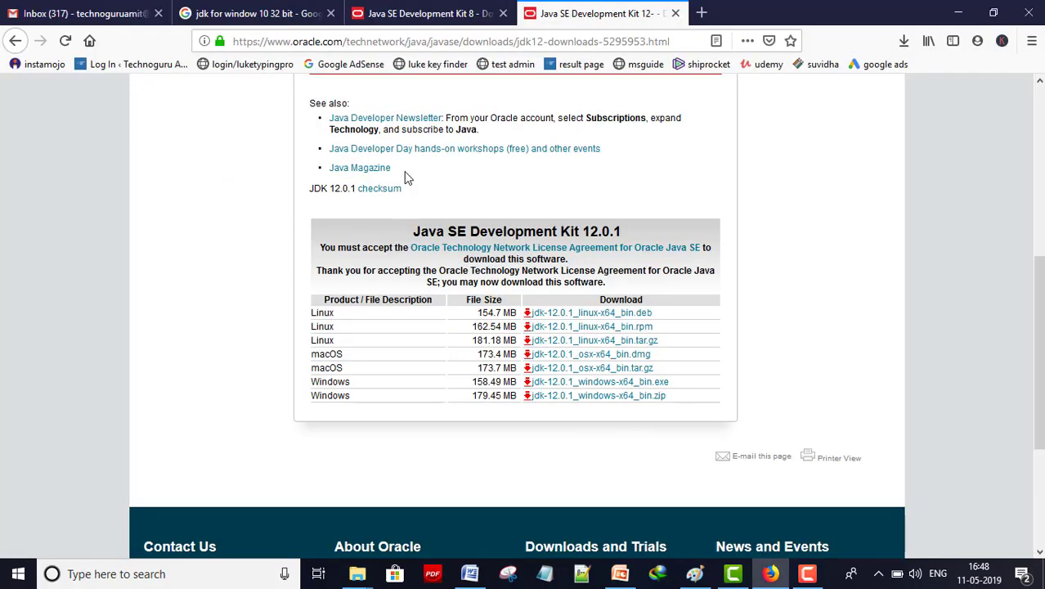
{"action": "key", "text": "alt+Tab"}
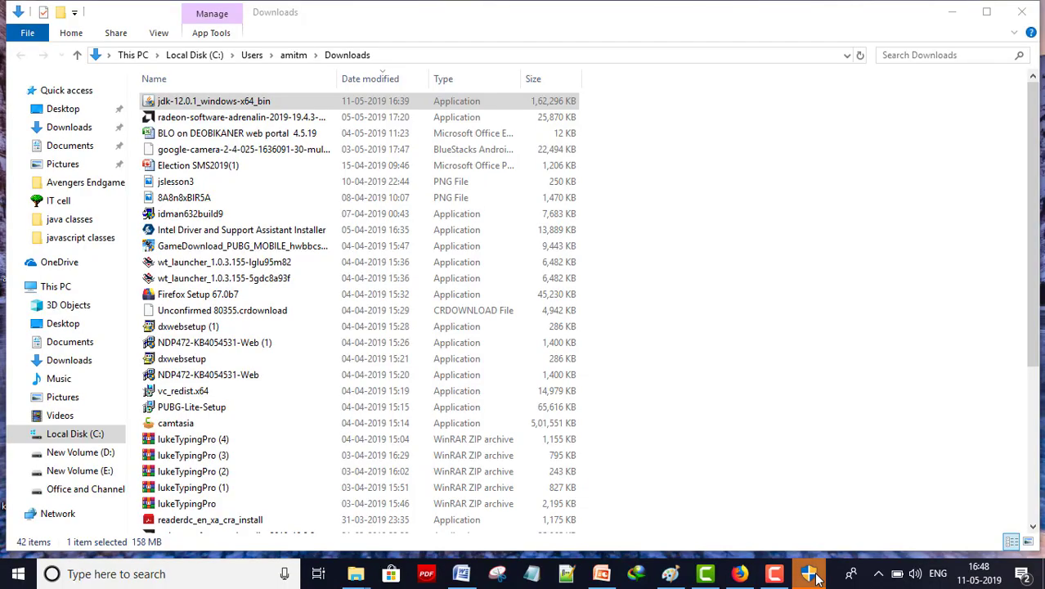
{"action": "left_click", "coordinate": [952, 11]}
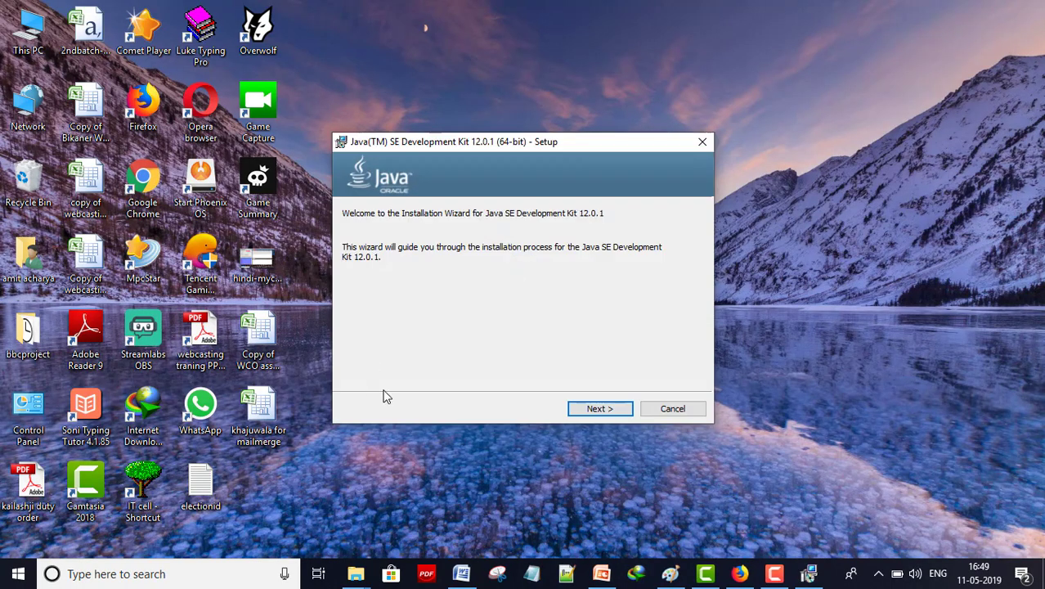
Install Java SE Development Kit 12.0.1 to the default folder C:\Program Files\Java\jdk-12.0.1\ and close the setup wizard
{"action": "left_click", "coordinate": [602, 409]}
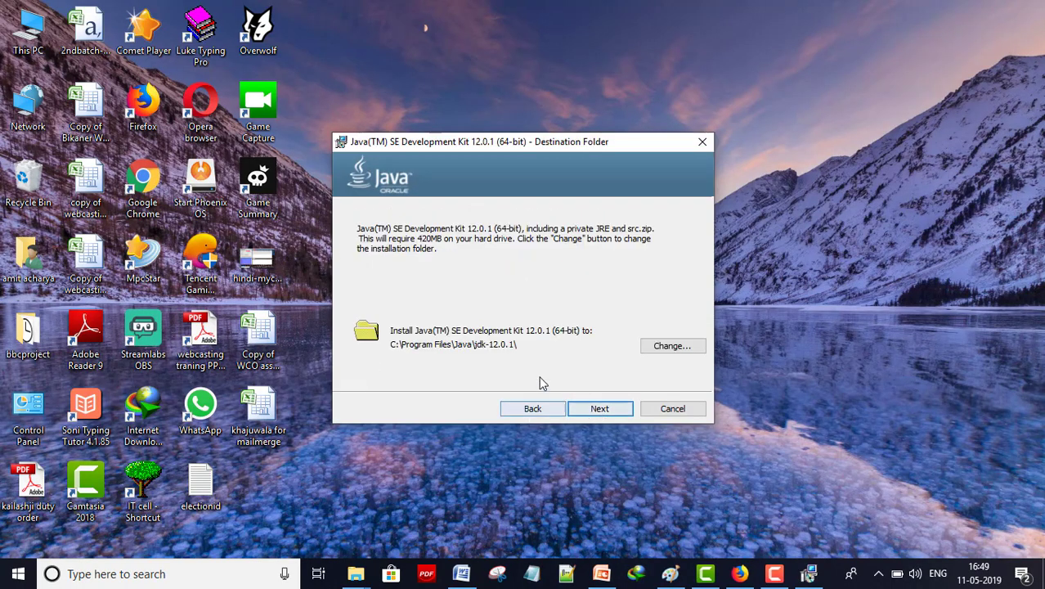
{"action": "left_click", "coordinate": [599, 409]}
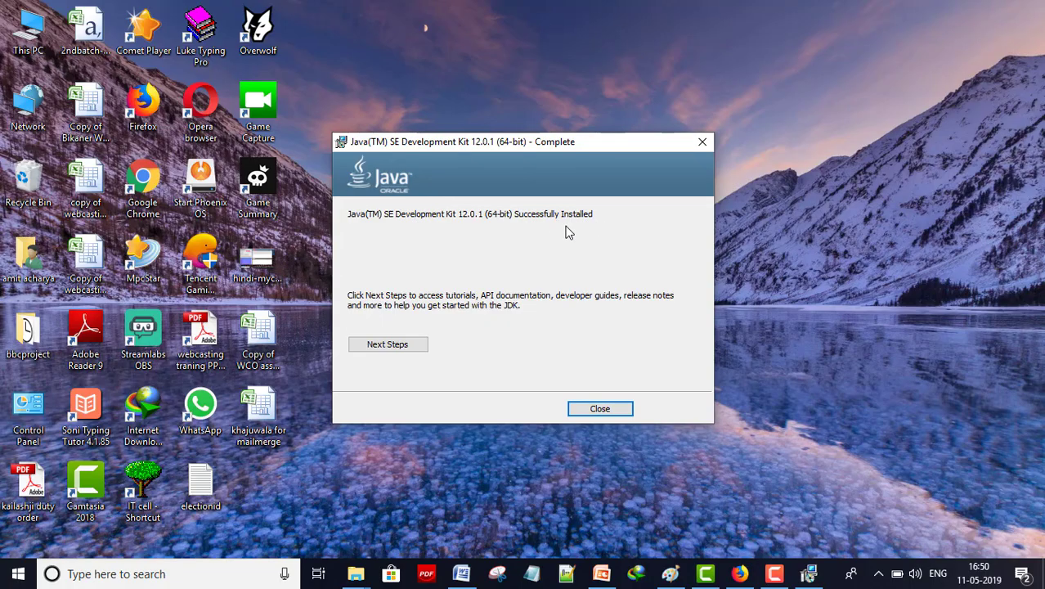
{"action": "left_click", "coordinate": [601, 408]}
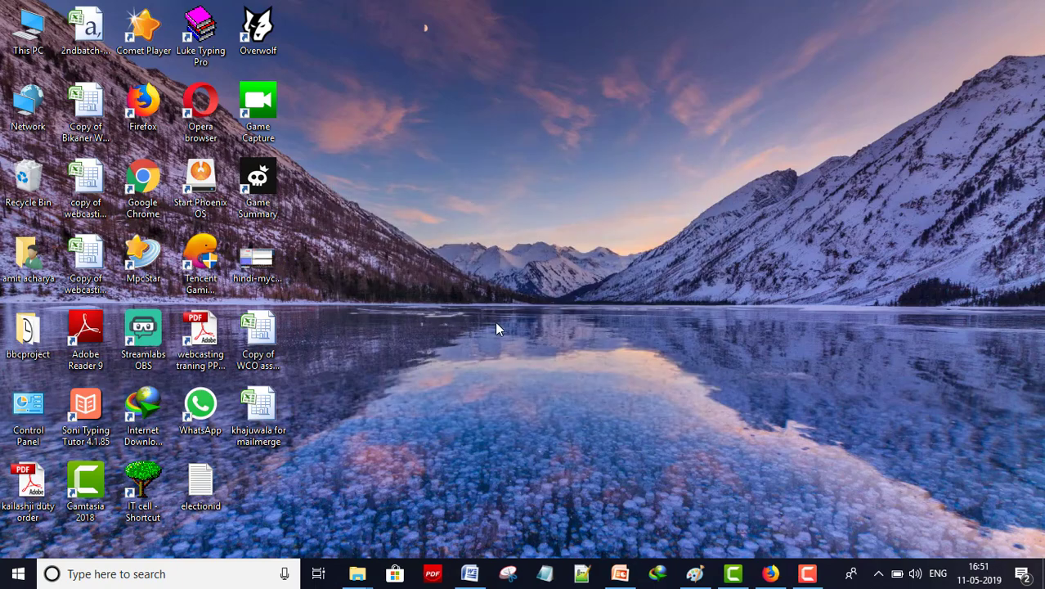
Examine the contents of the installed C:\Program Files\Java\jdk-12.0.1\bin folder, and minimize its window
{"action": "double_click", "coordinate": [28, 31]}
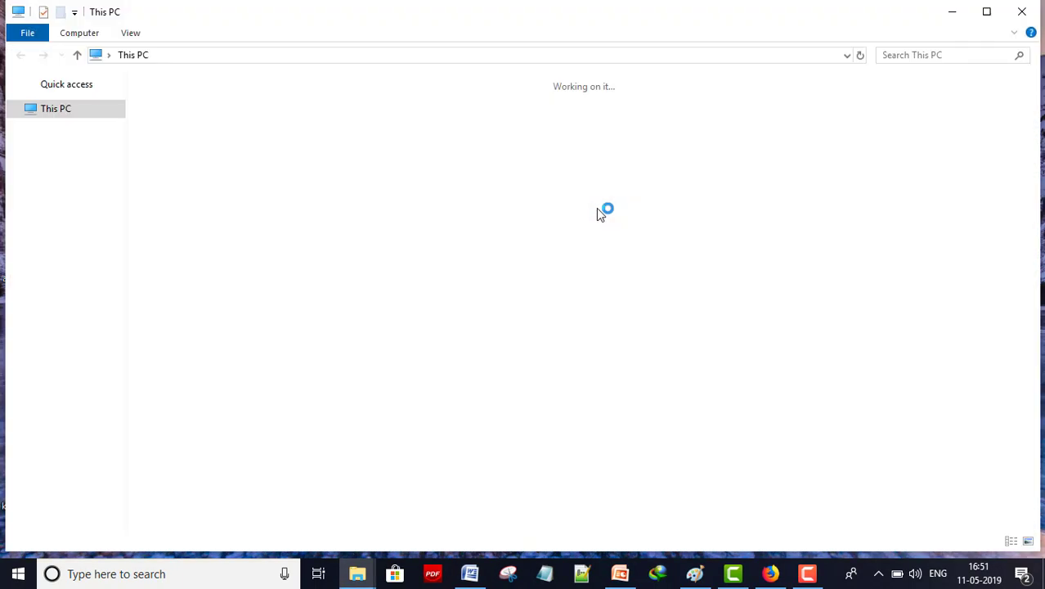
{"action": "double_click", "coordinate": [222, 214]}
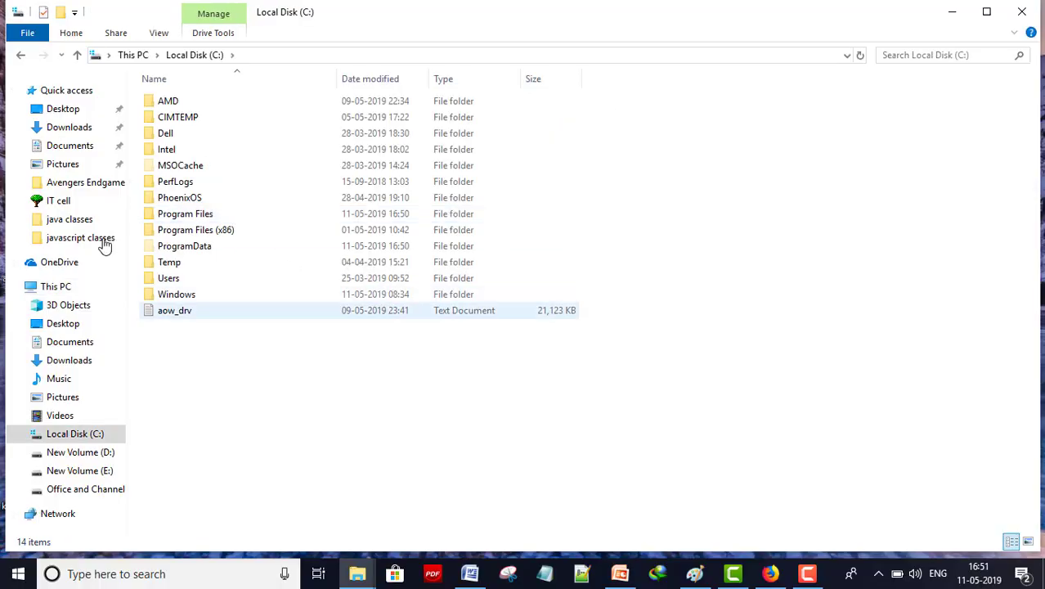
{"action": "double_click", "coordinate": [205, 214]}
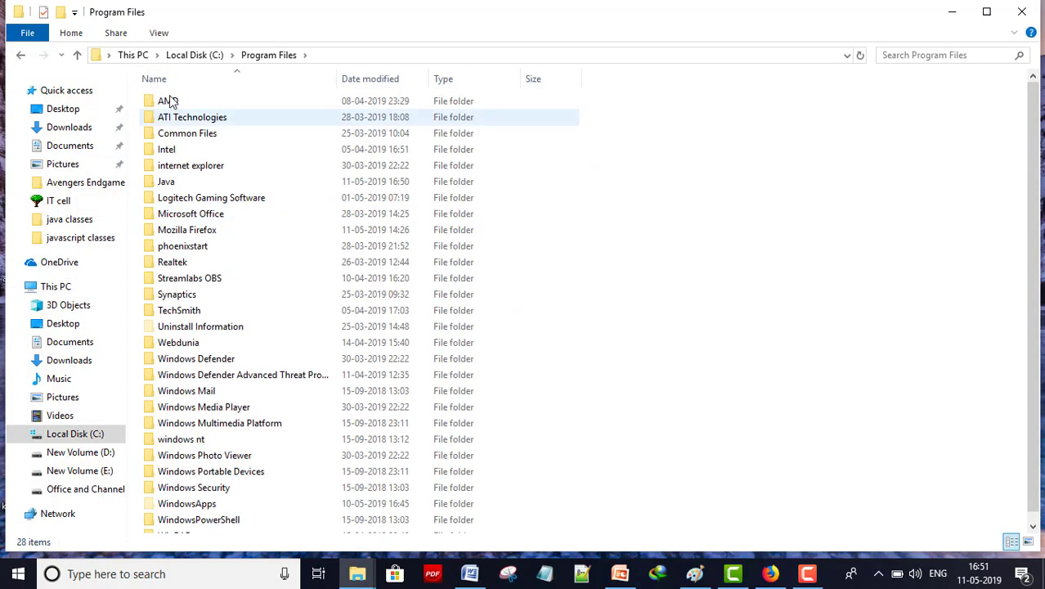
{"action": "double_click", "coordinate": [171, 187]}
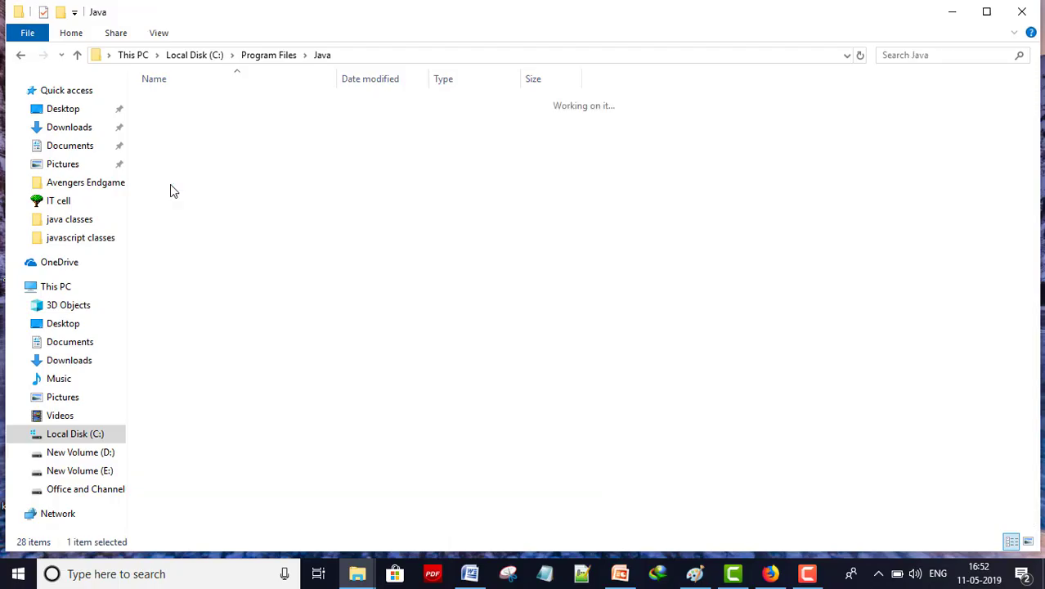
{"action": "left_click", "coordinate": [184, 106]}
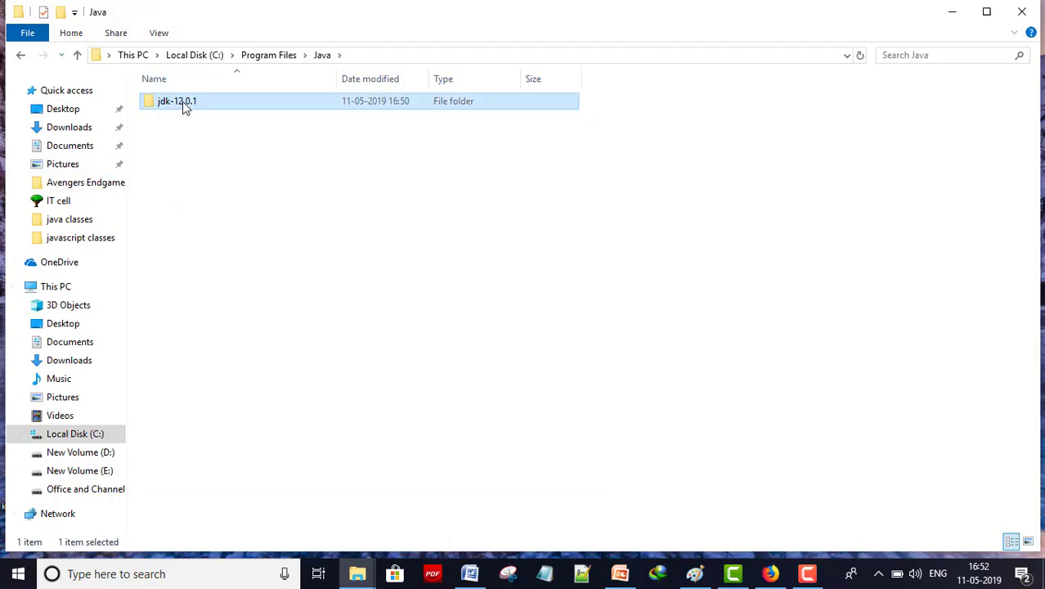
{"action": "double_click", "coordinate": [185, 105]}
{"action": "double_click", "coordinate": [166, 102]}
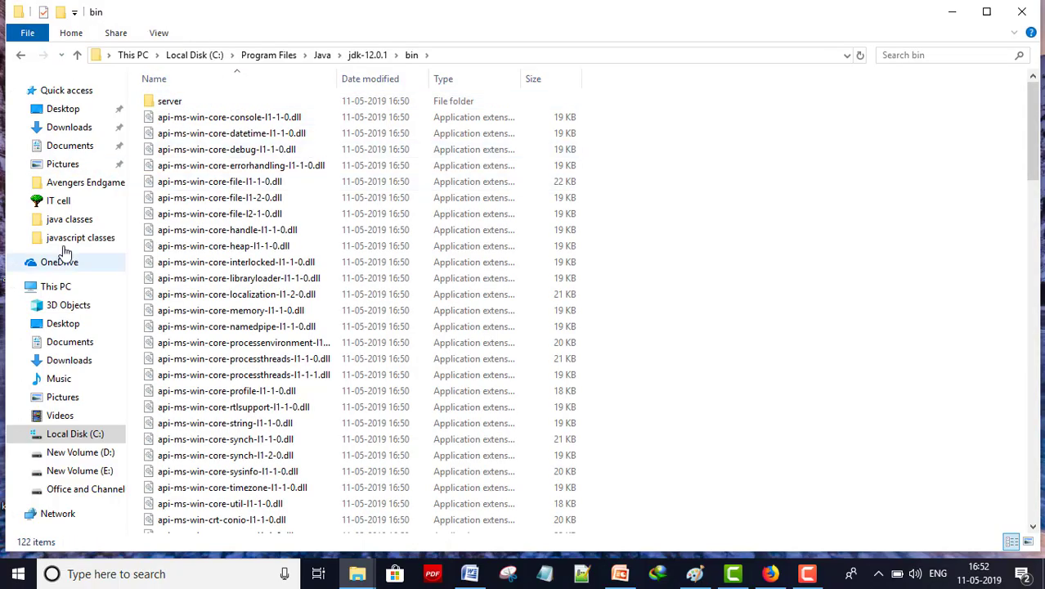
{"action": "left_click_drag", "start_coordinate": [1033, 131], "coordinate": [1010, 177]}
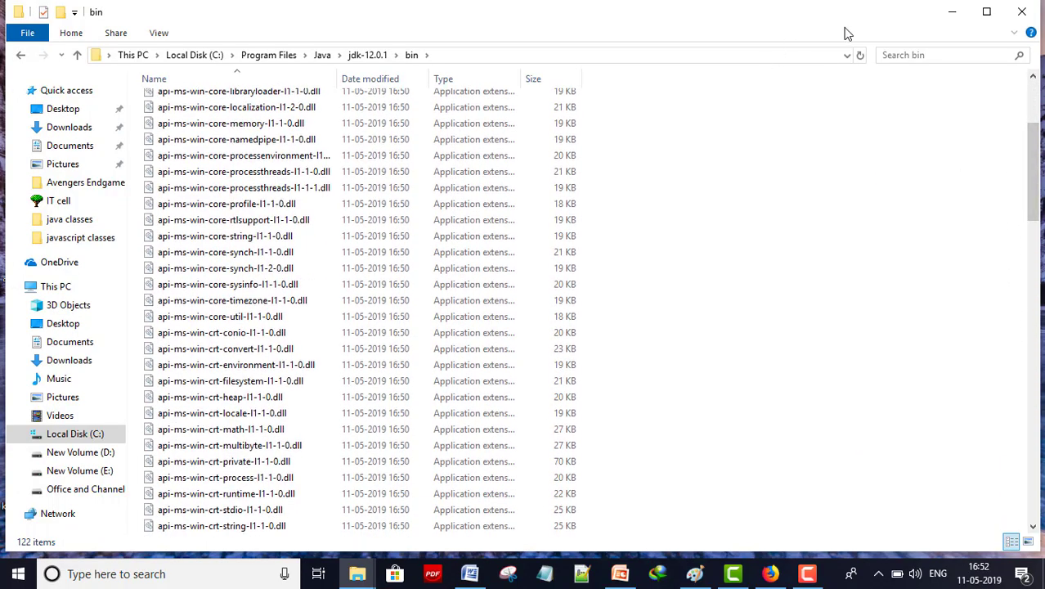
{"action": "left_click", "coordinate": [952, 12]}
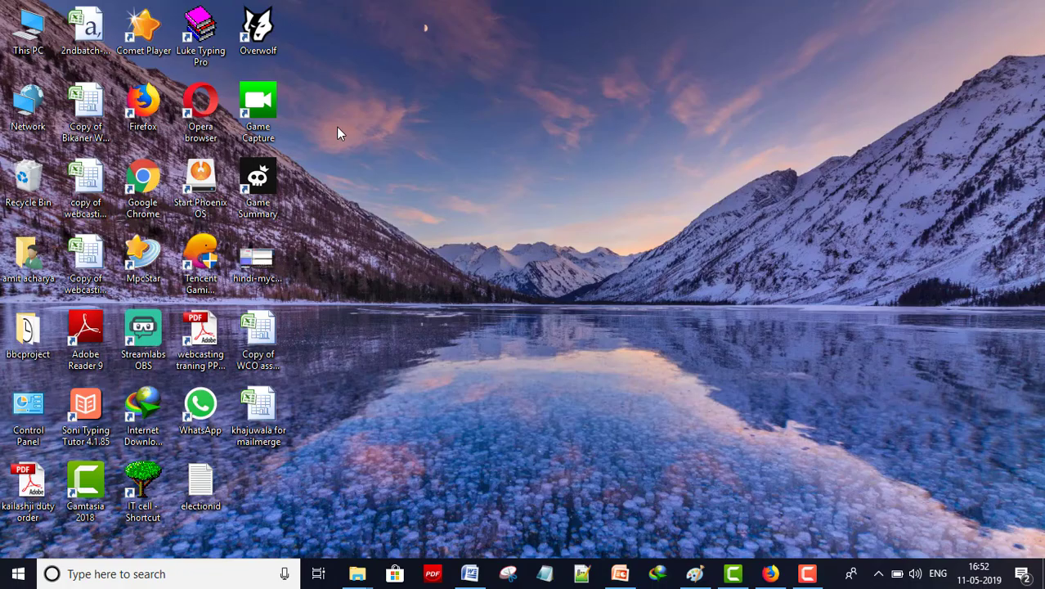
Open the Environment Variables dialog through This PC's properties and the advanced system settings
{"action": "right_click", "coordinate": [27, 33]}
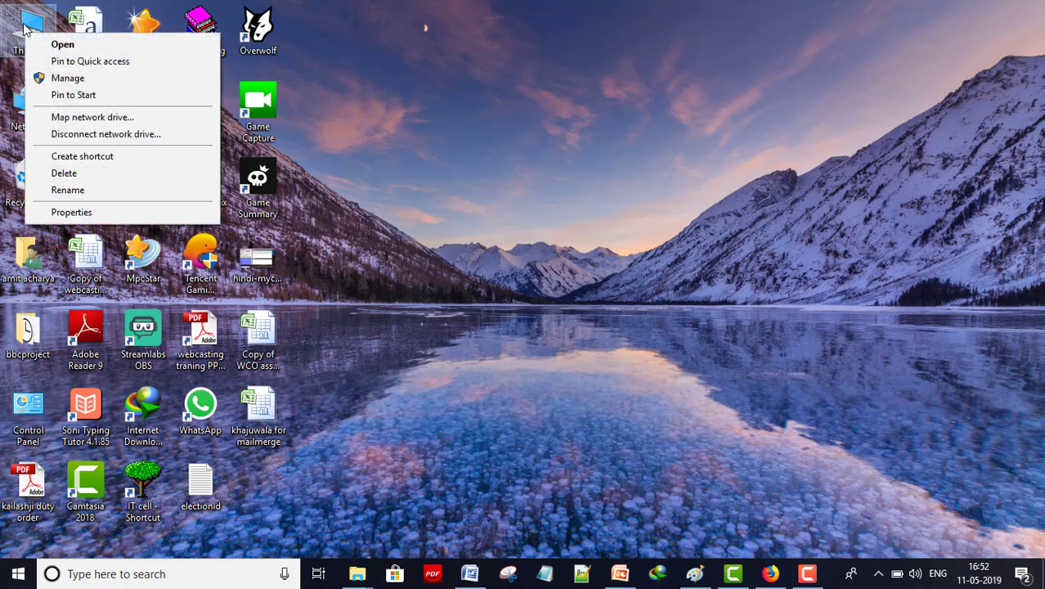
{"action": "left_click", "coordinate": [71, 211]}
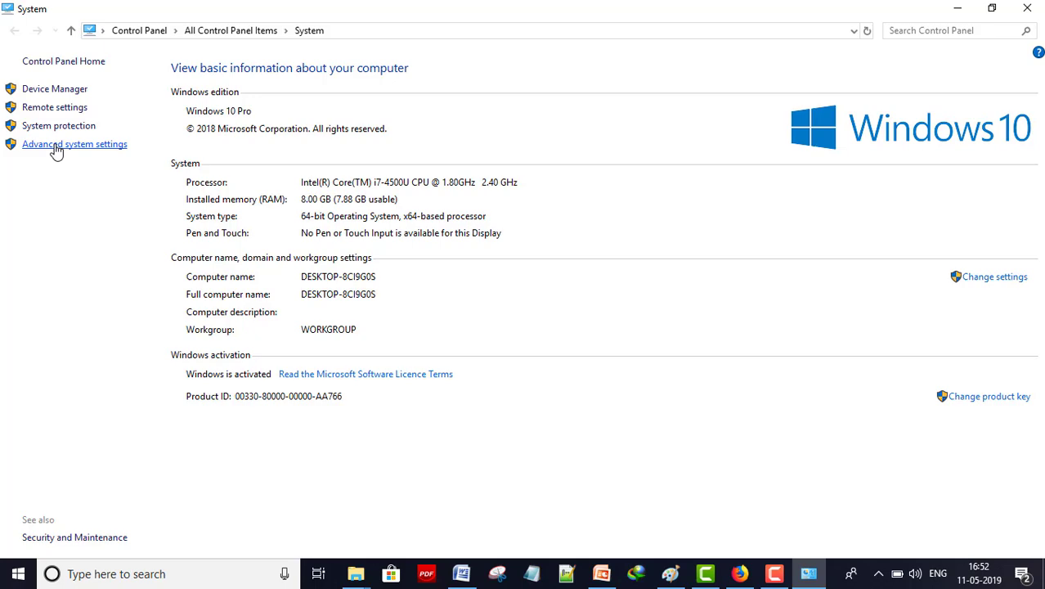
{"action": "left_click", "coordinate": [55, 149]}
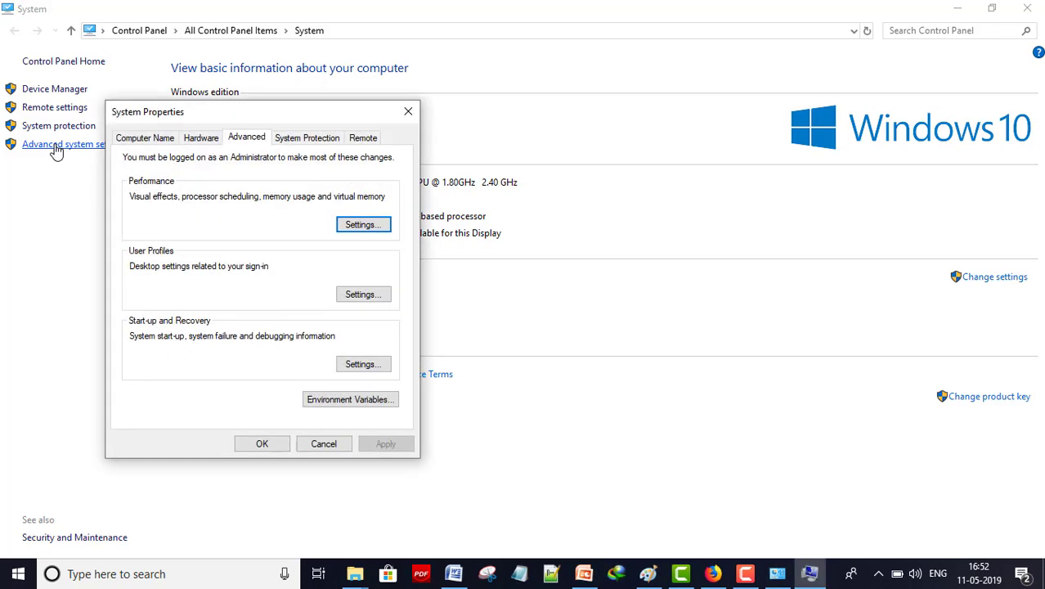
{"action": "left_click", "coordinate": [349, 399]}
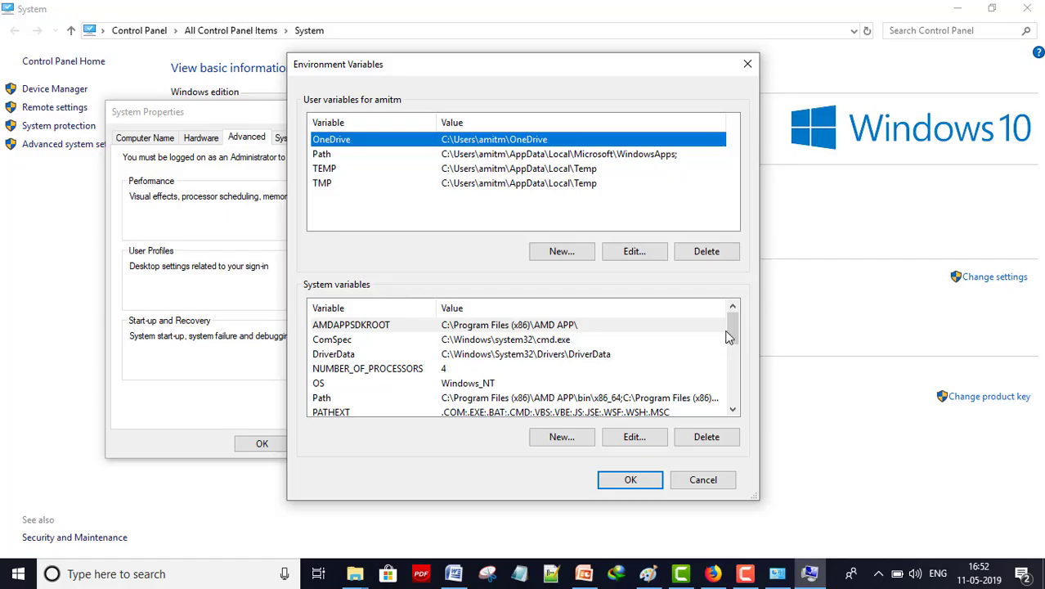
Open the system variable Path for editing and start a new blank entry below the existing paths
{"action": "left_click_drag", "start_coordinate": [729, 338], "coordinate": [669, 342]}
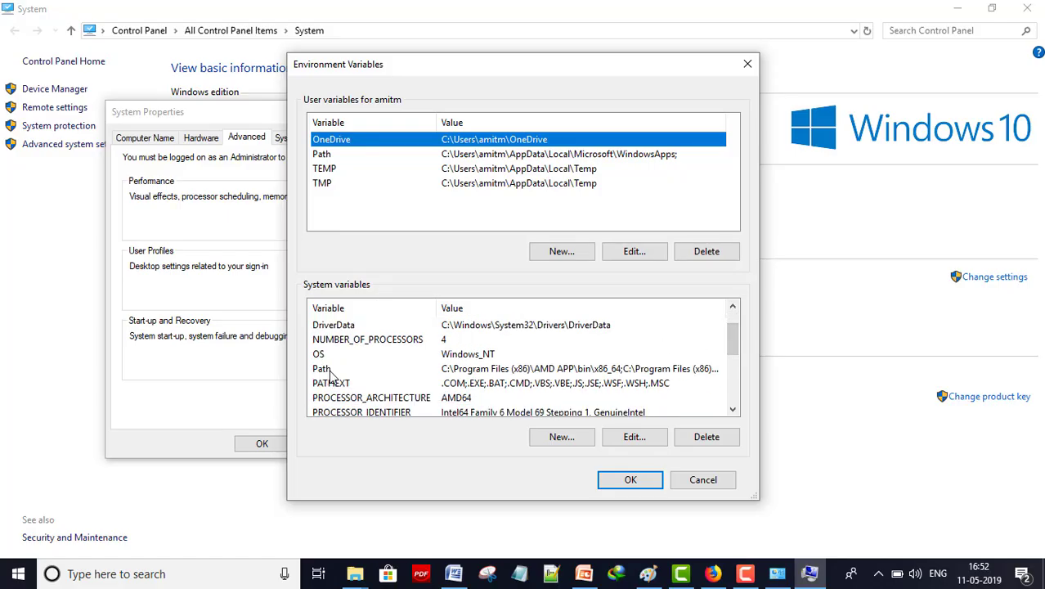
{"action": "left_click", "coordinate": [472, 372]}
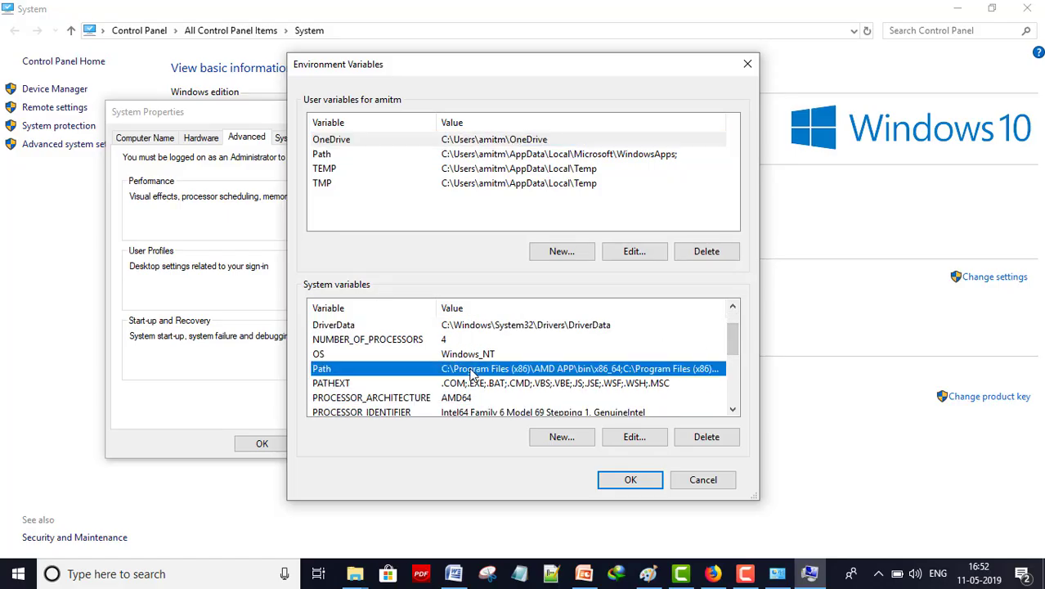
{"action": "left_click", "coordinate": [627, 437]}
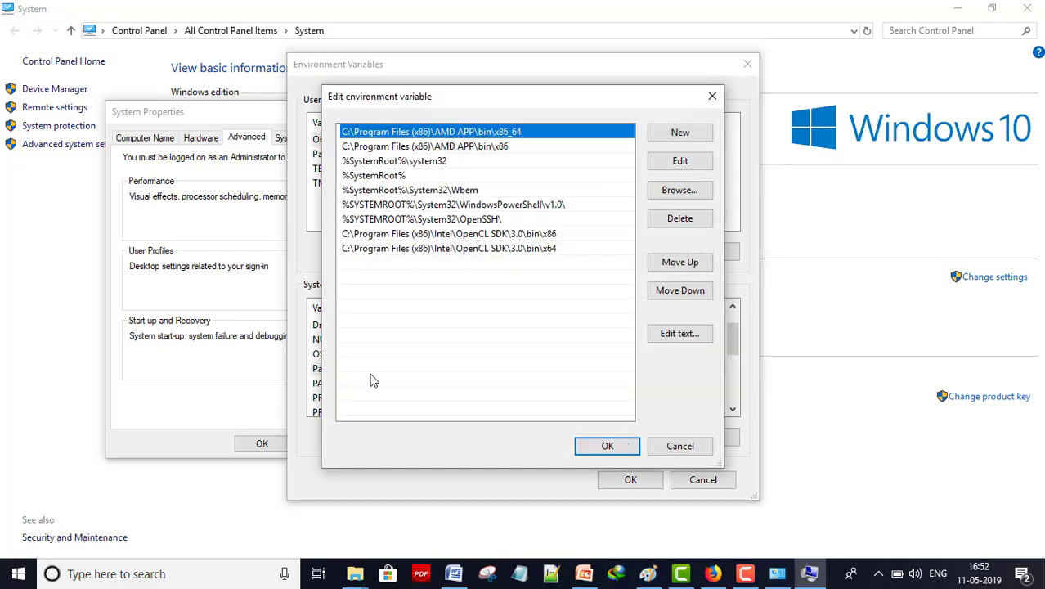
{"action": "double_click", "coordinate": [350, 263]}
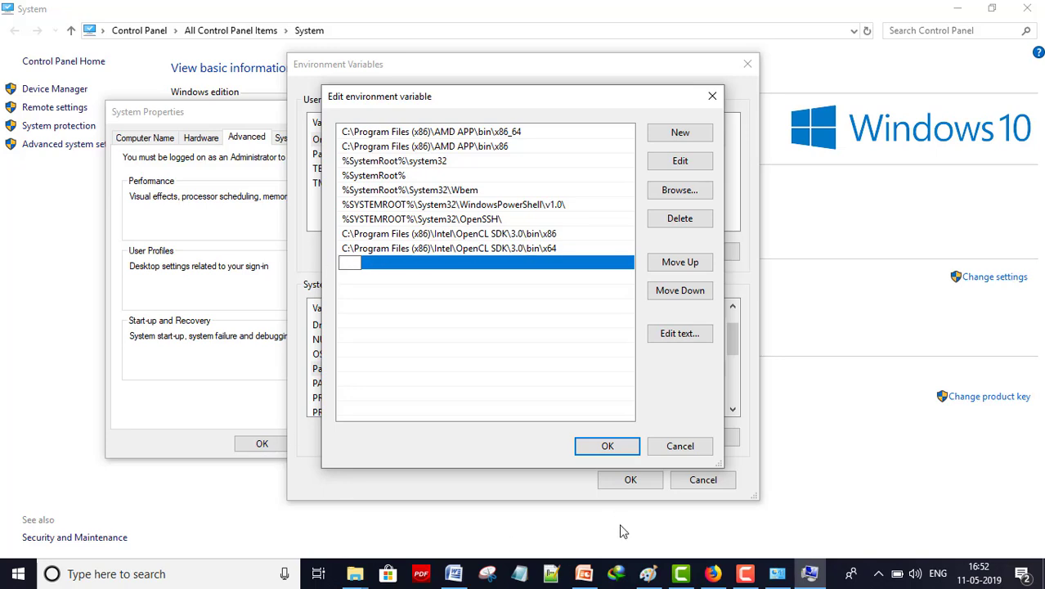
Switch to File Explorer and open the bin folder of jdk-12.0.1 under C:\Program Files\Java
{"action": "left_click", "coordinate": [352, 573]}
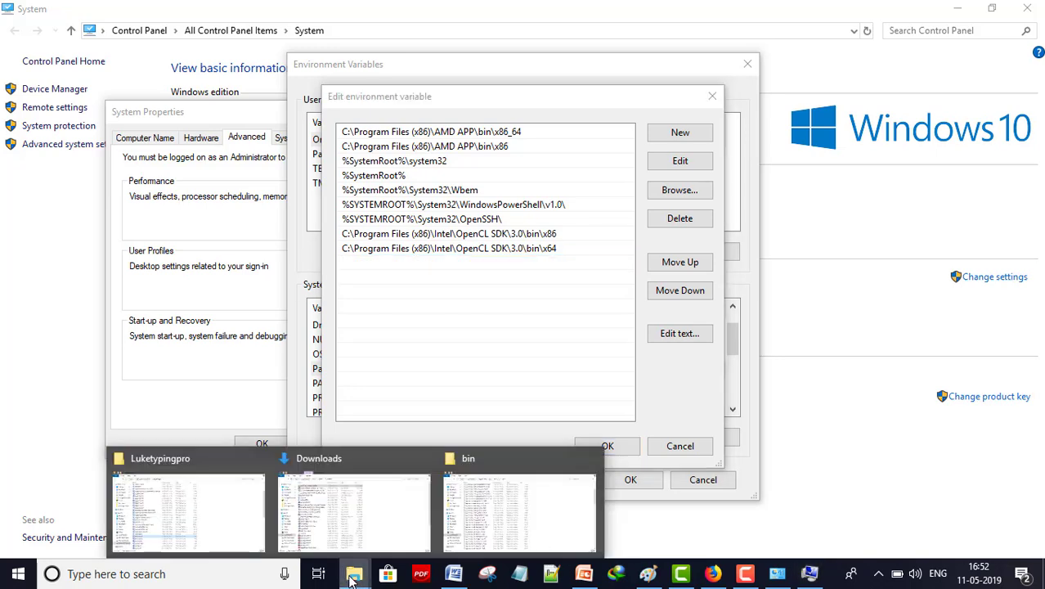
{"action": "left_click", "coordinate": [228, 495]}
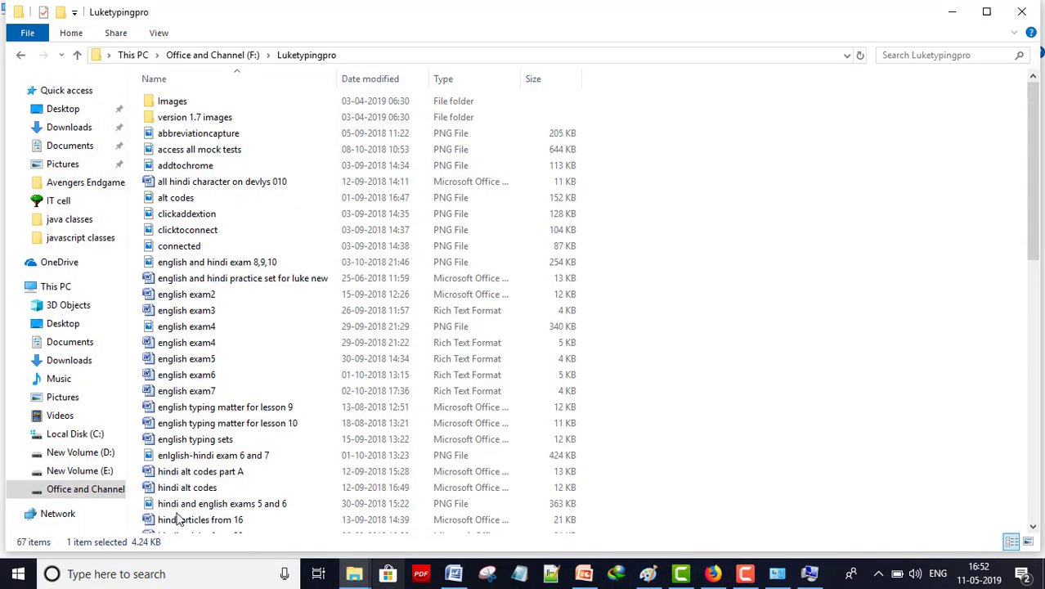
{"action": "double_click", "coordinate": [54, 287]}
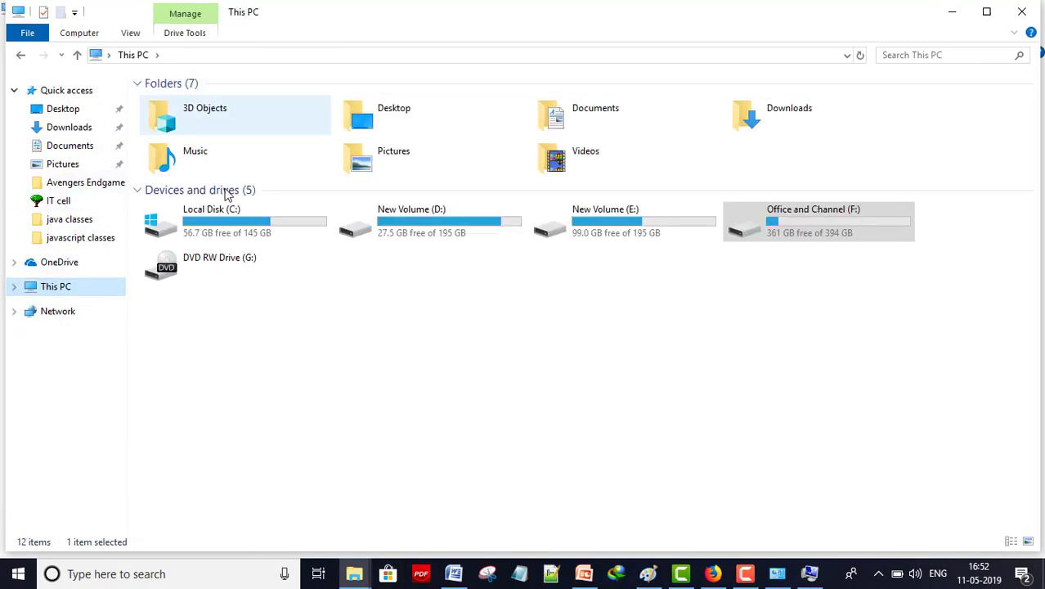
{"action": "left_click", "coordinate": [226, 217]}
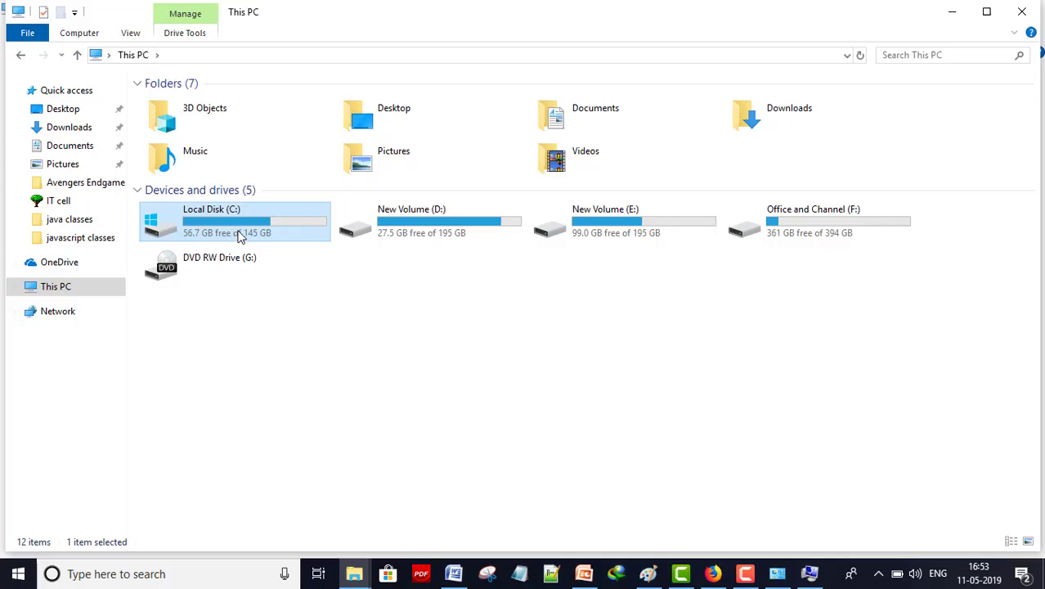
{"action": "double_click", "coordinate": [239, 236]}
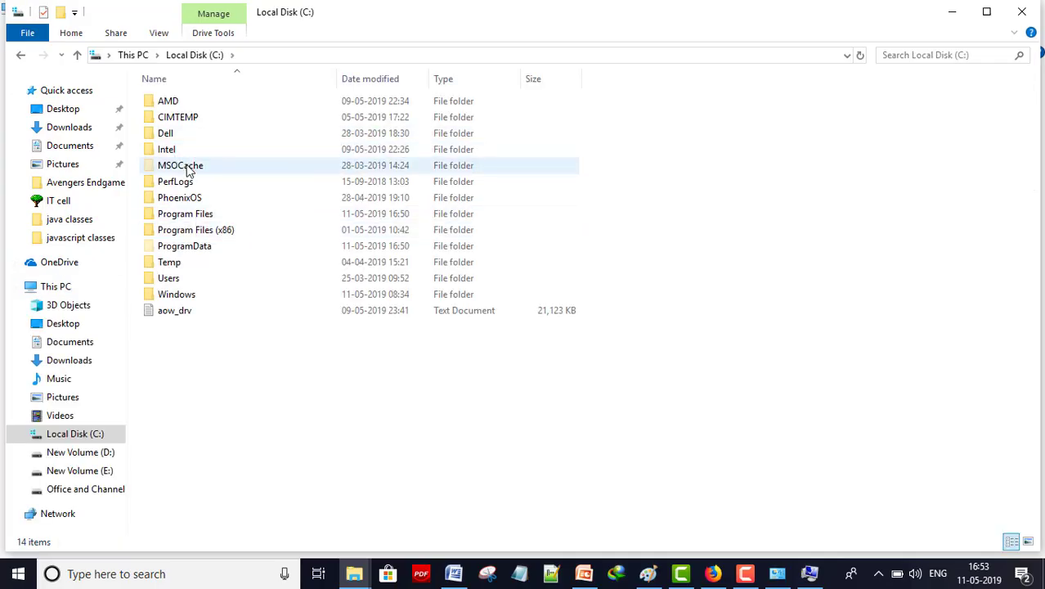
{"action": "double_click", "coordinate": [187, 215]}
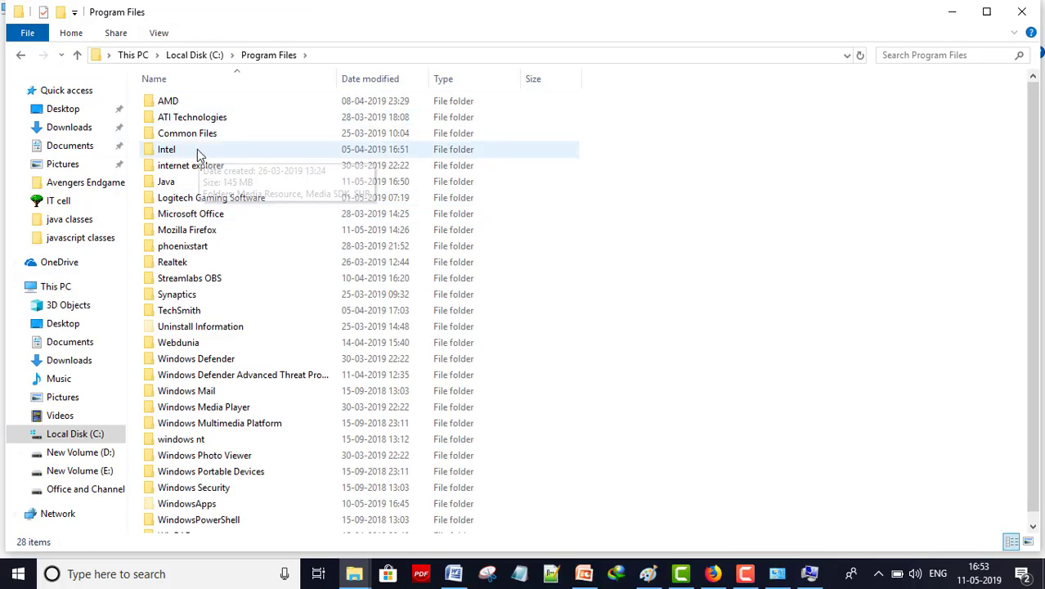
{"action": "double_click", "coordinate": [160, 182]}
{"action": "left_click", "coordinate": [193, 109]}
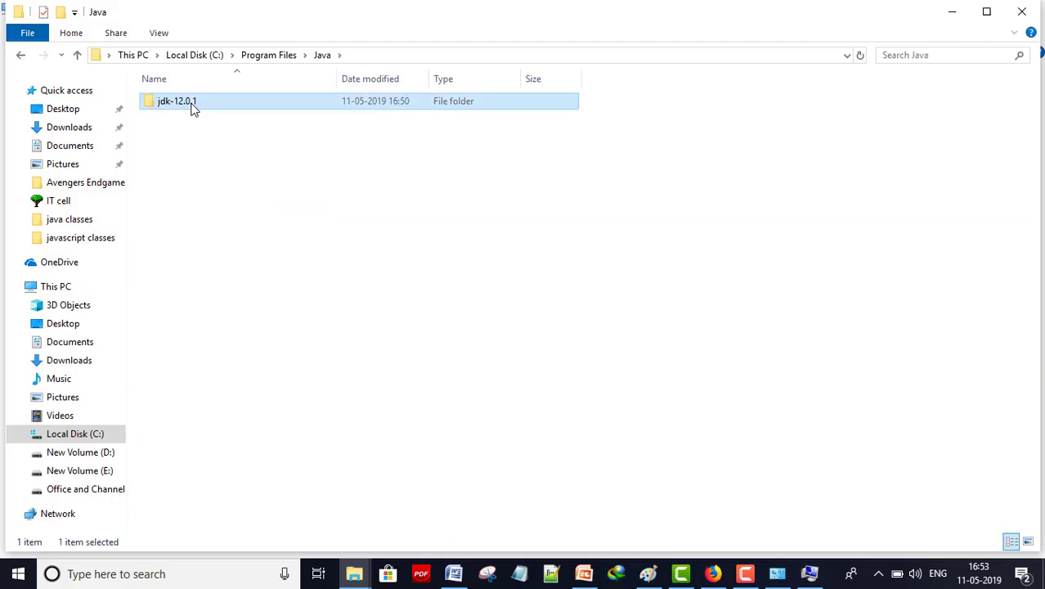
{"action": "double_click", "coordinate": [193, 109]}
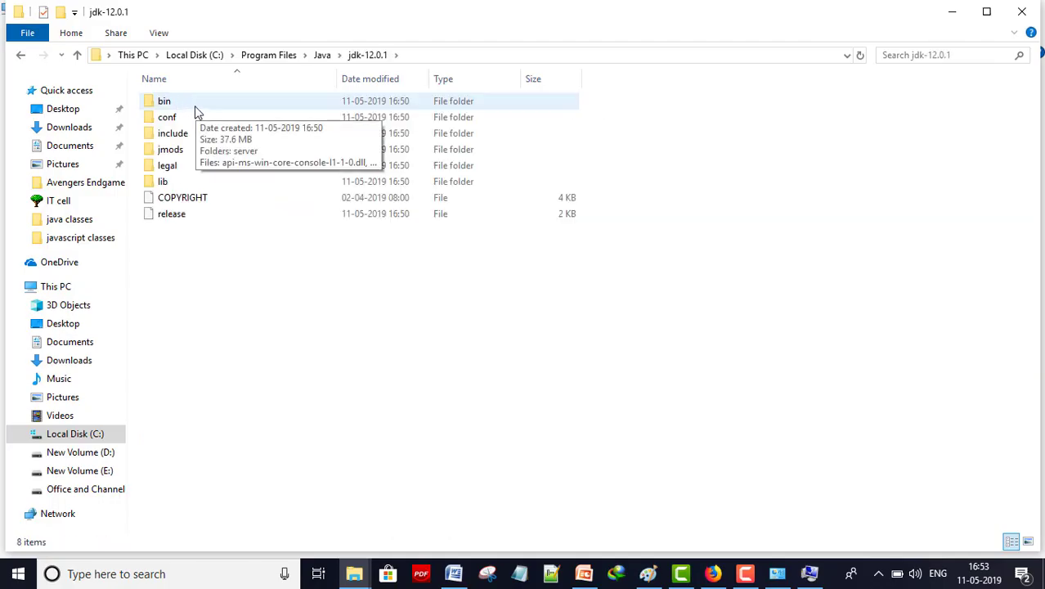
{"action": "double_click", "coordinate": [195, 106]}
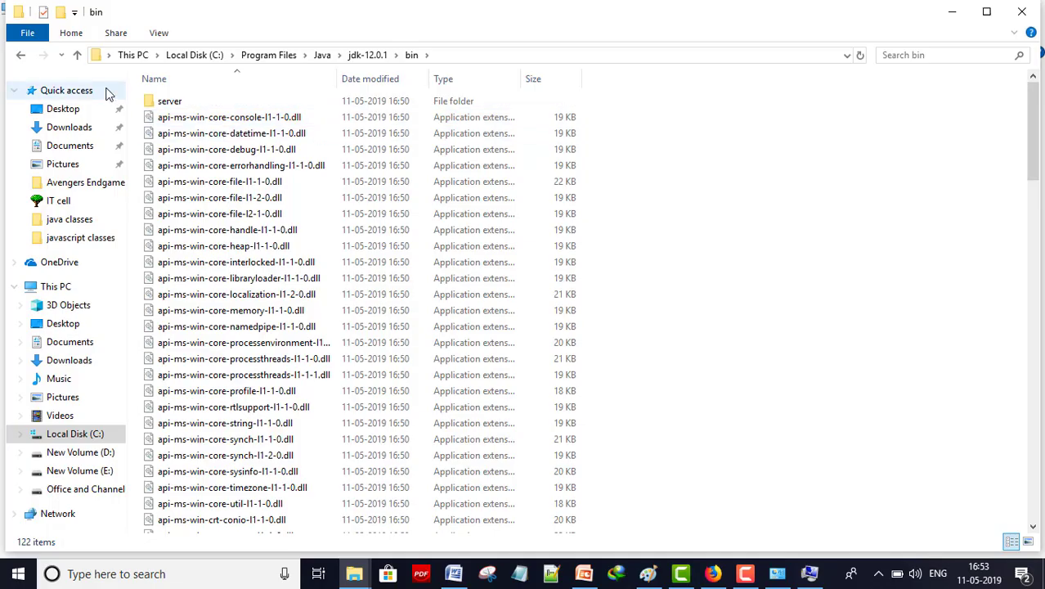
Copy the bin folder's full path, C:\Program Files\Java\jdk-12.0.1\bin, to the clipboard
{"action": "left_click", "coordinate": [442, 54]}
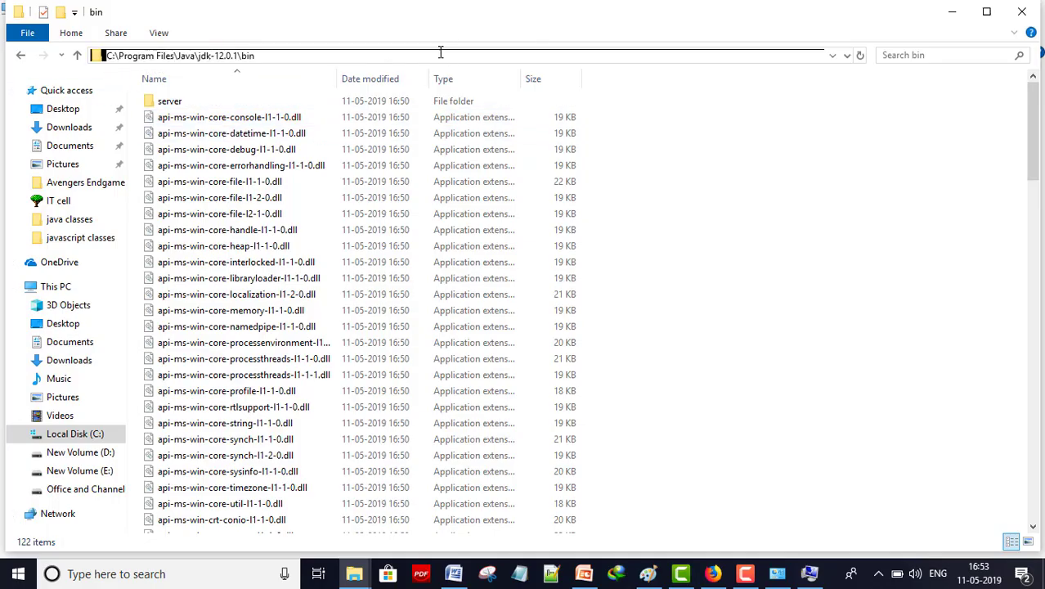
{"action": "right_click", "coordinate": [215, 53]}
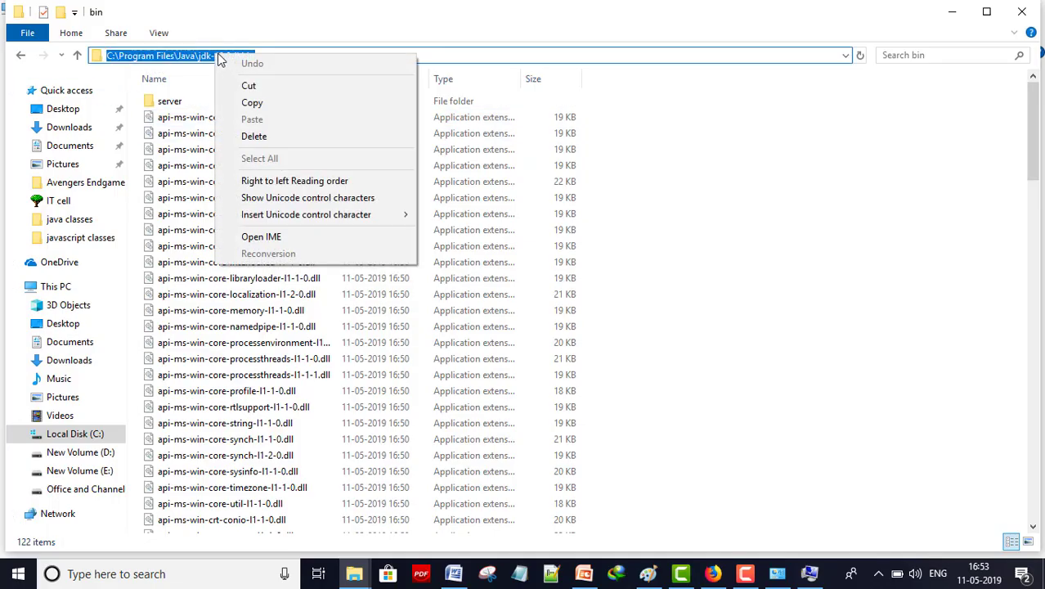
{"action": "left_click", "coordinate": [276, 109]}
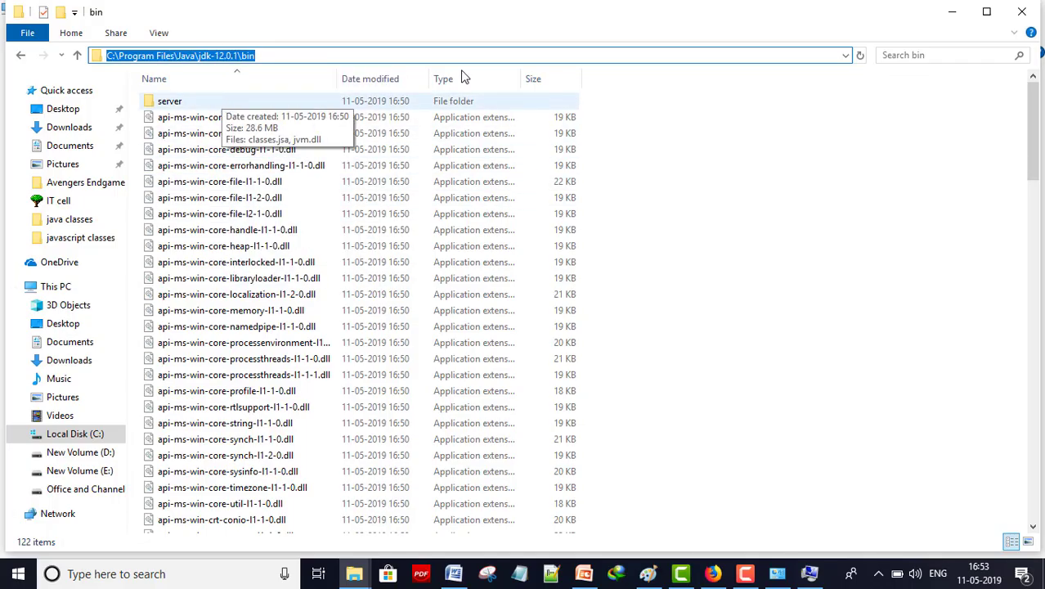
Switch back to the Path variable's edit dialog and add C:\Program Files\Java\jdk-12.0.1\bin as a new entry below the existing paths
{"action": "left_click", "coordinate": [810, 573]}
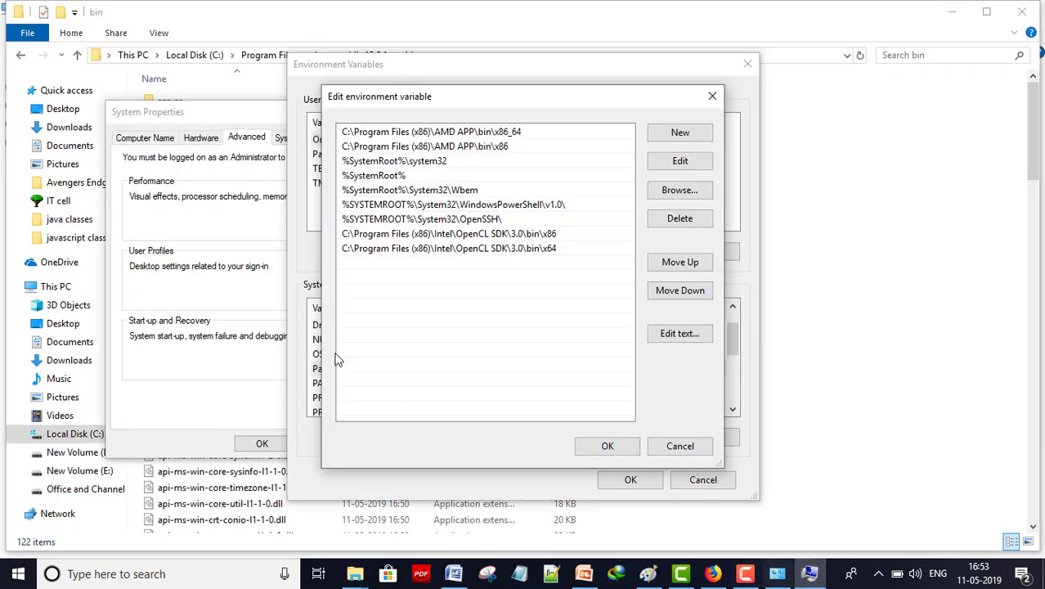
{"action": "double_click", "coordinate": [349, 261]}
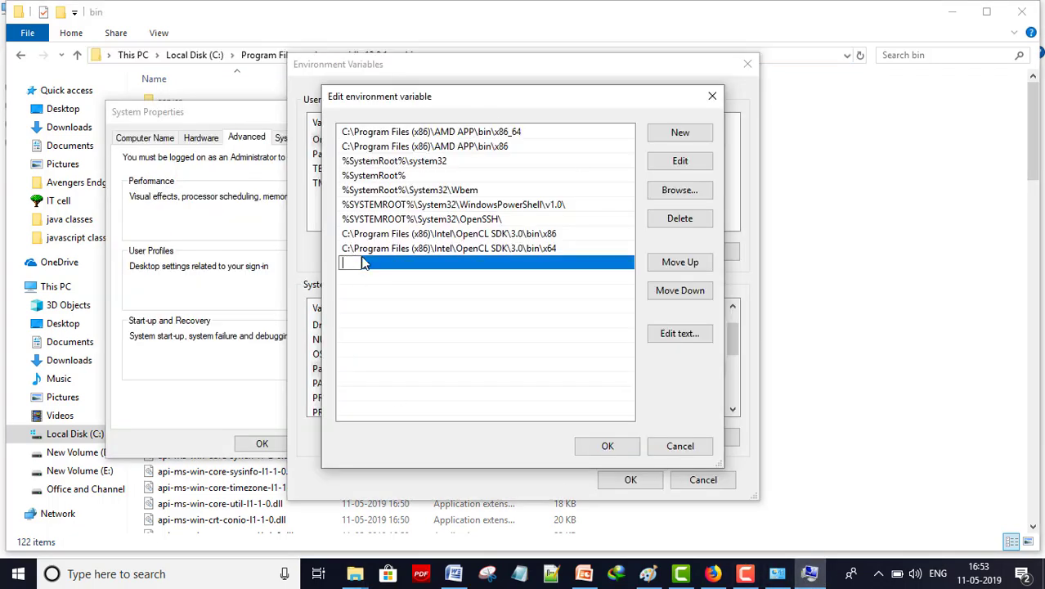
{"action": "right_click", "coordinate": [352, 261]}
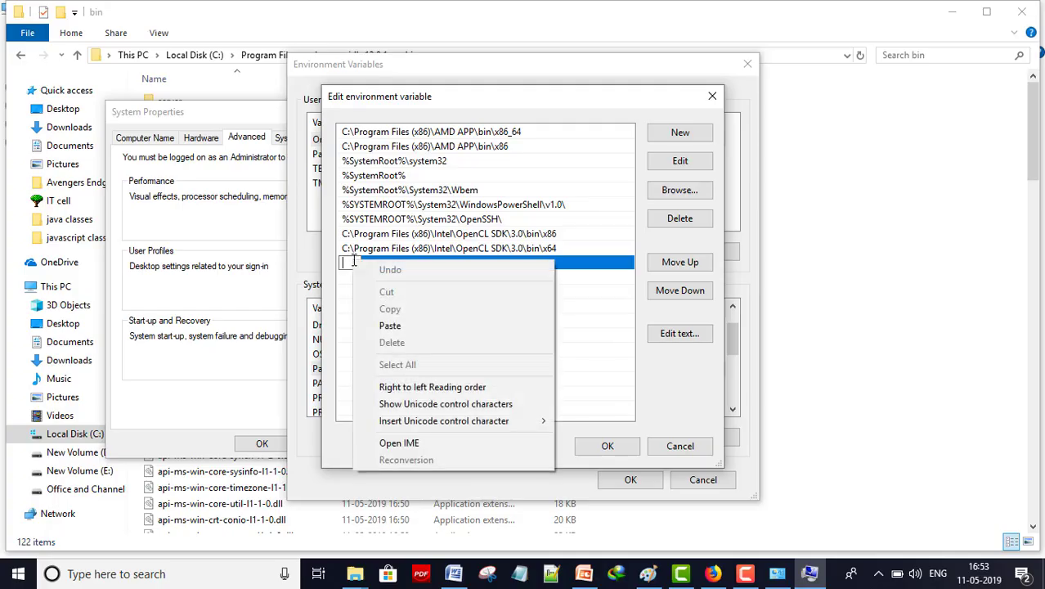
{"action": "left_click", "coordinate": [407, 327]}
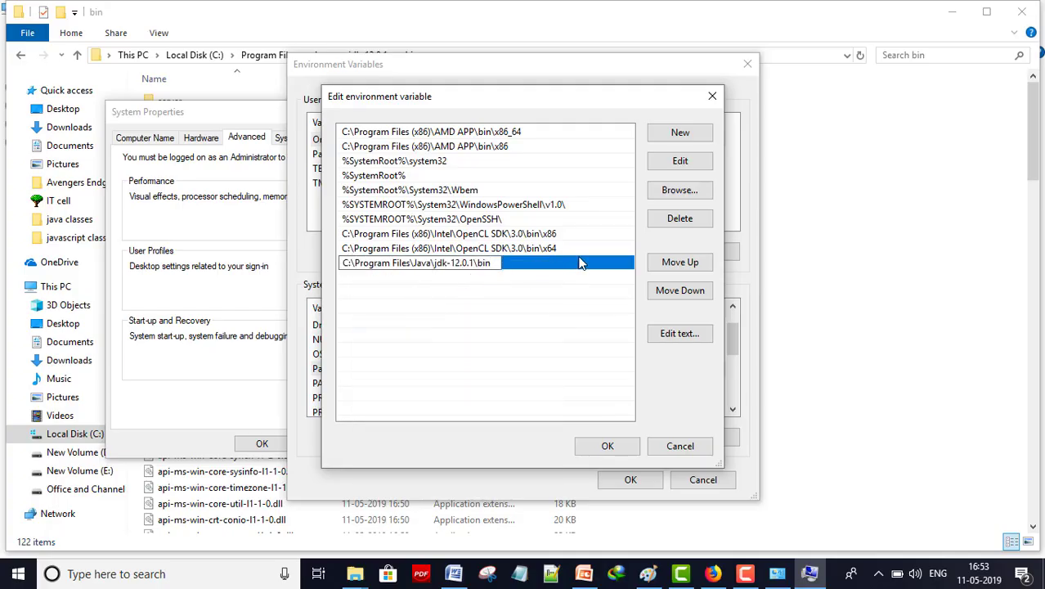
Move the jdk-12.0.1\bin entry up to the first place in the system Path list
{"action": "left_click", "coordinate": [669, 263]}
{"action": "left_click", "coordinate": [668, 263]}
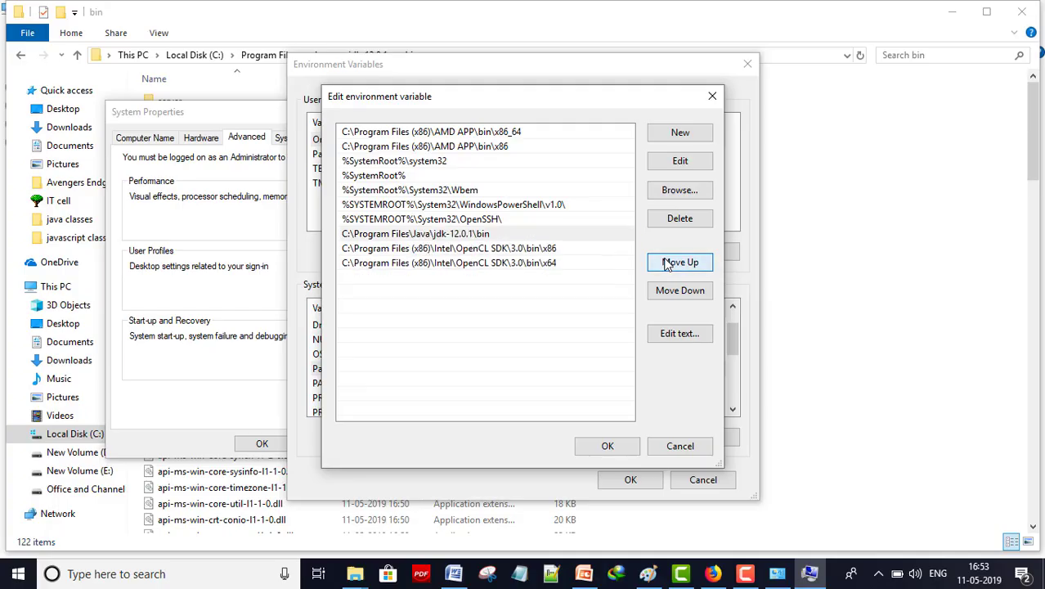
{"action": "left_click", "coordinate": [669, 263]}
{"action": "left_click", "coordinate": [668, 264]}
{"action": "left_click", "coordinate": [668, 263]}
{"action": "left_click", "coordinate": [666, 264]}
{"action": "left_click", "coordinate": [666, 264]}
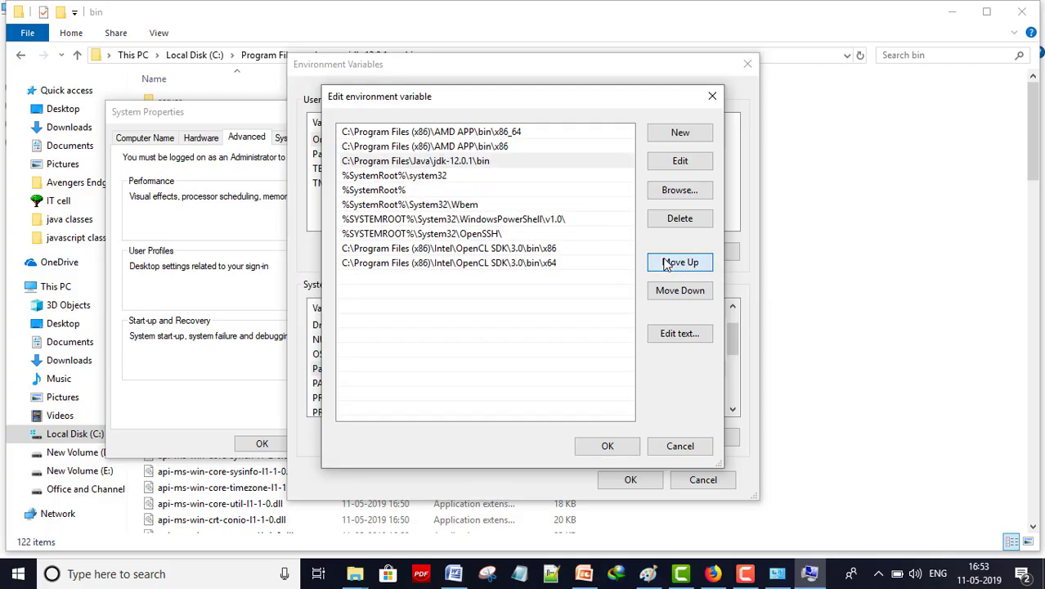
{"action": "left_click", "coordinate": [659, 264]}
{"action": "left_click", "coordinate": [655, 265]}
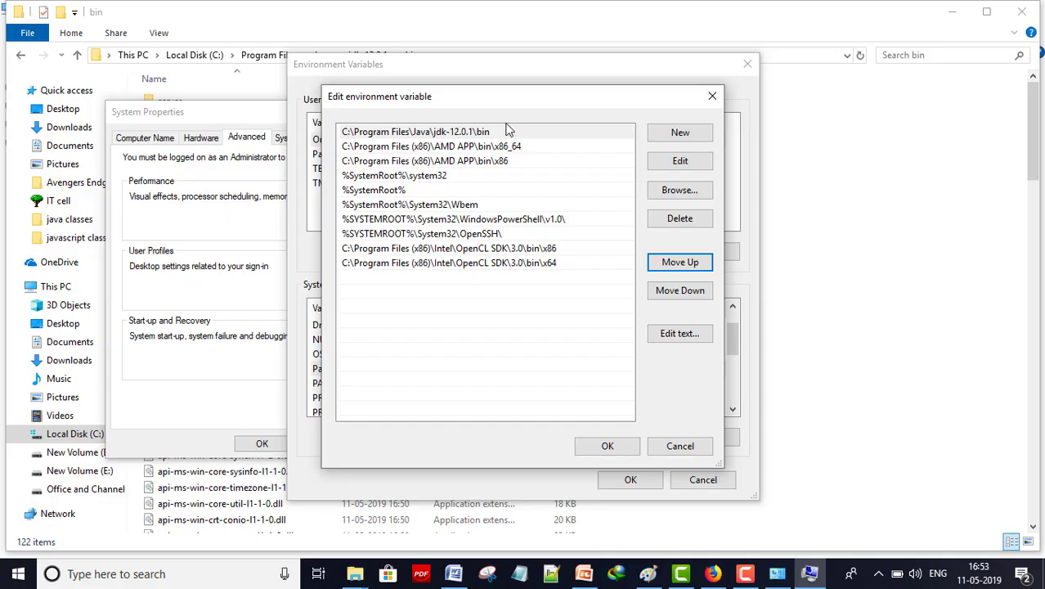
Save the Path change and accept the Environment Variables and System Properties dialogs
{"action": "left_click", "coordinate": [618, 453]}
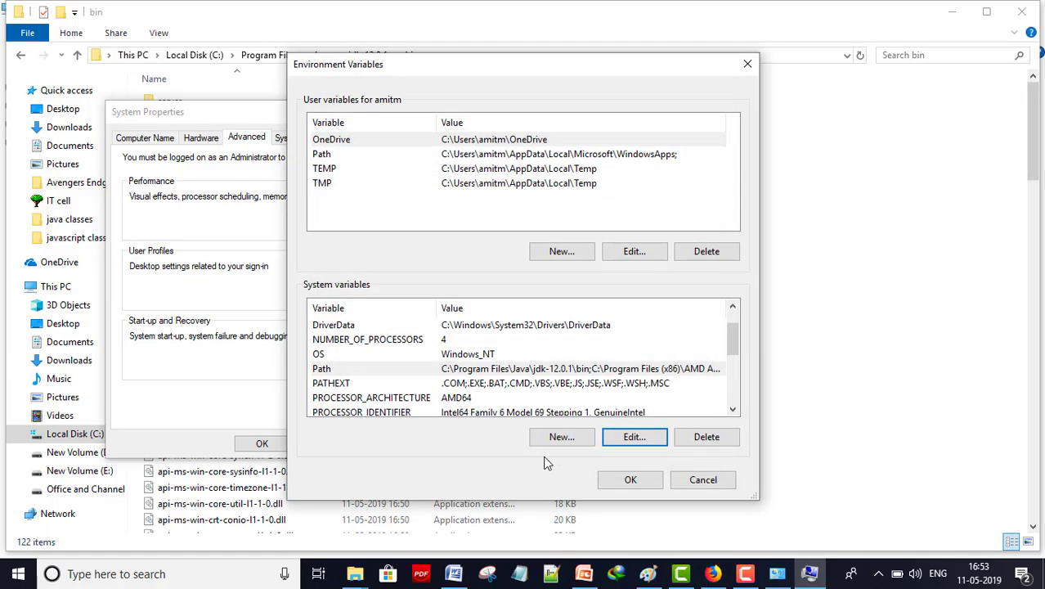
{"action": "left_click", "coordinate": [632, 482]}
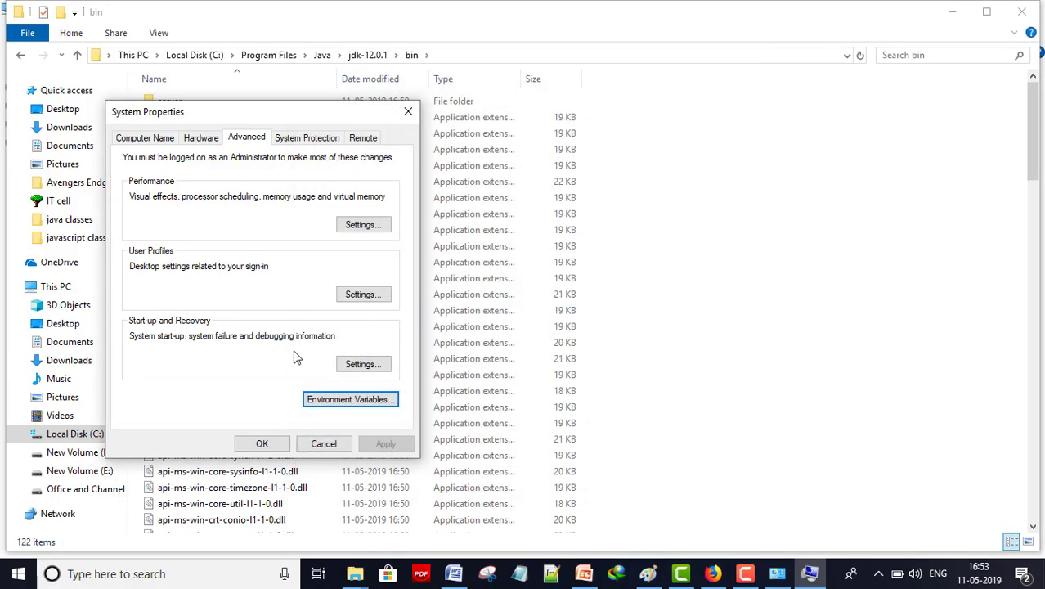
{"action": "left_click", "coordinate": [260, 447]}
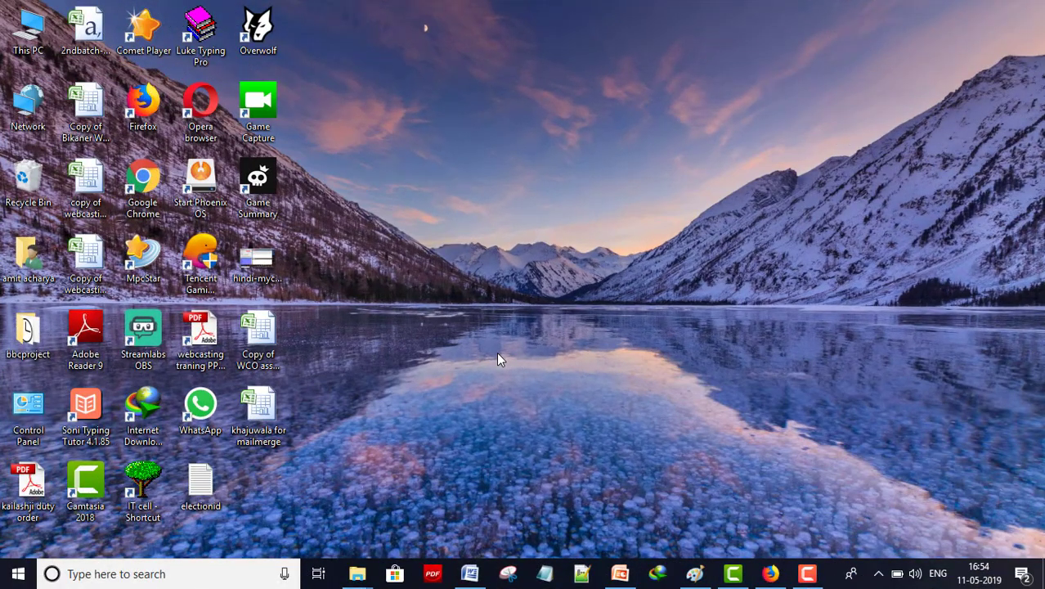
Open a Command Prompt window by running cmd from the Run dialog
{"action": "left_click", "coordinate": [65, 573]}
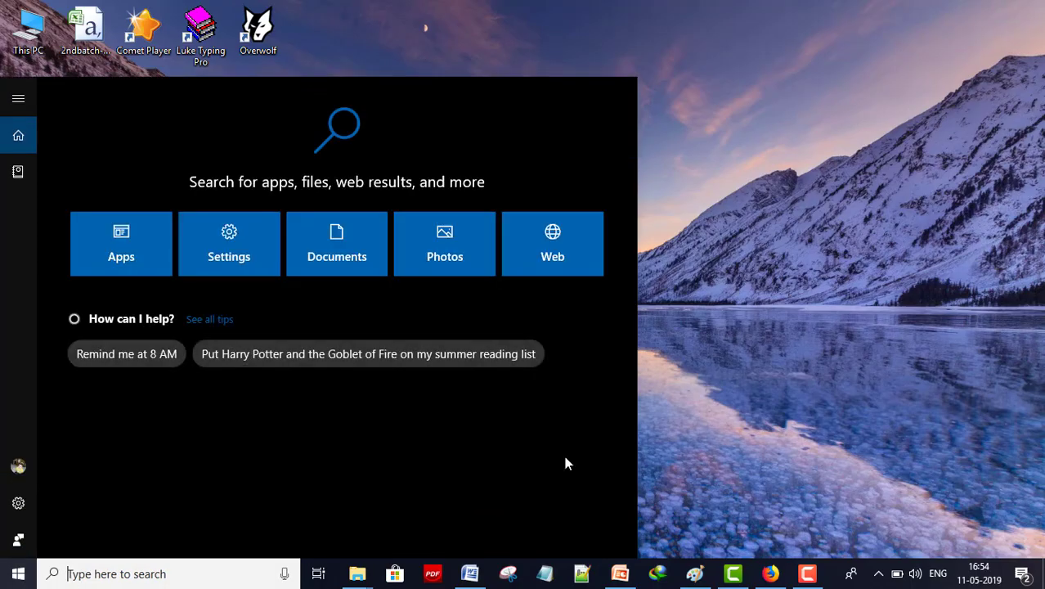
{"action": "left_click", "coordinate": [773, 391]}
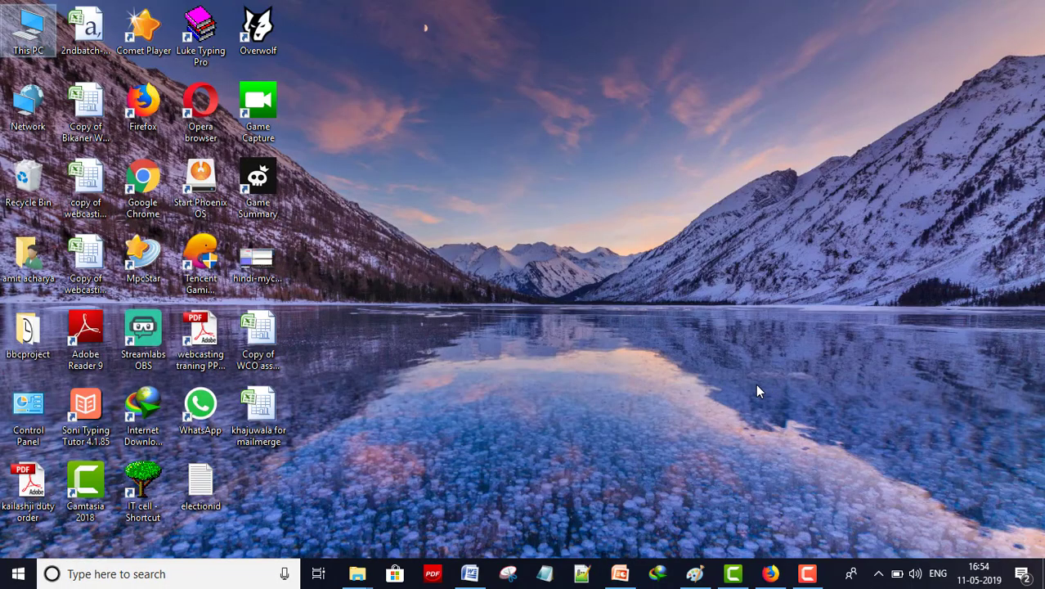
{"action": "key", "text": "super+r"}
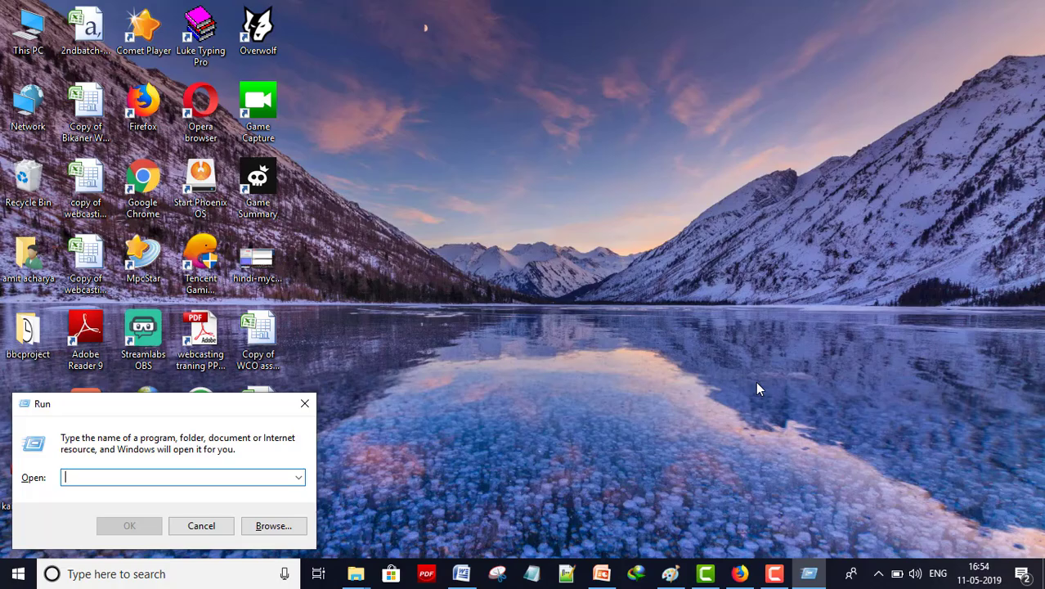
{"action": "type", "text": "cmd"}
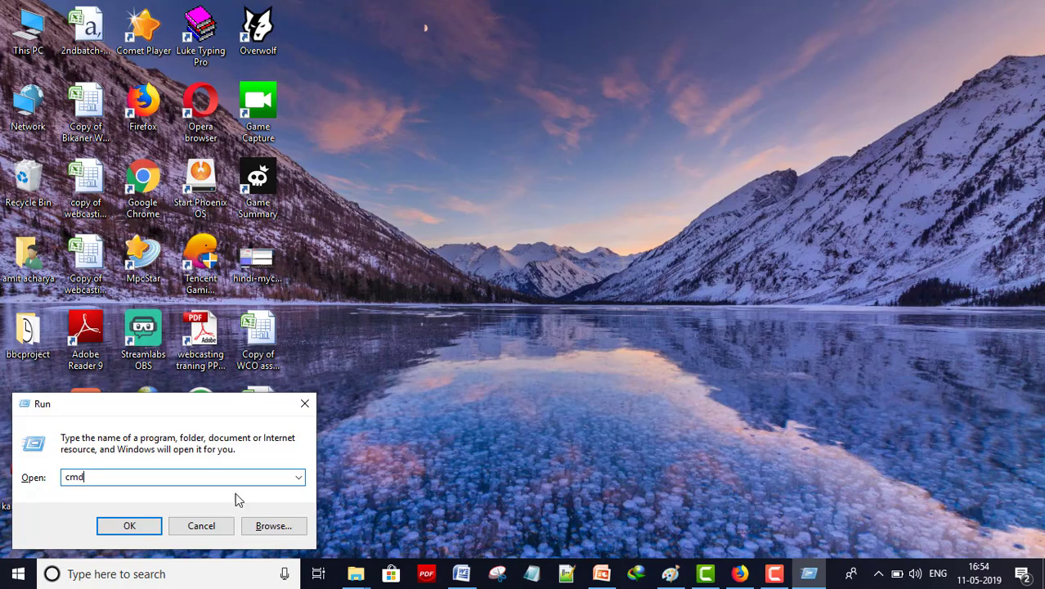
{"action": "left_click", "coordinate": [137, 526]}
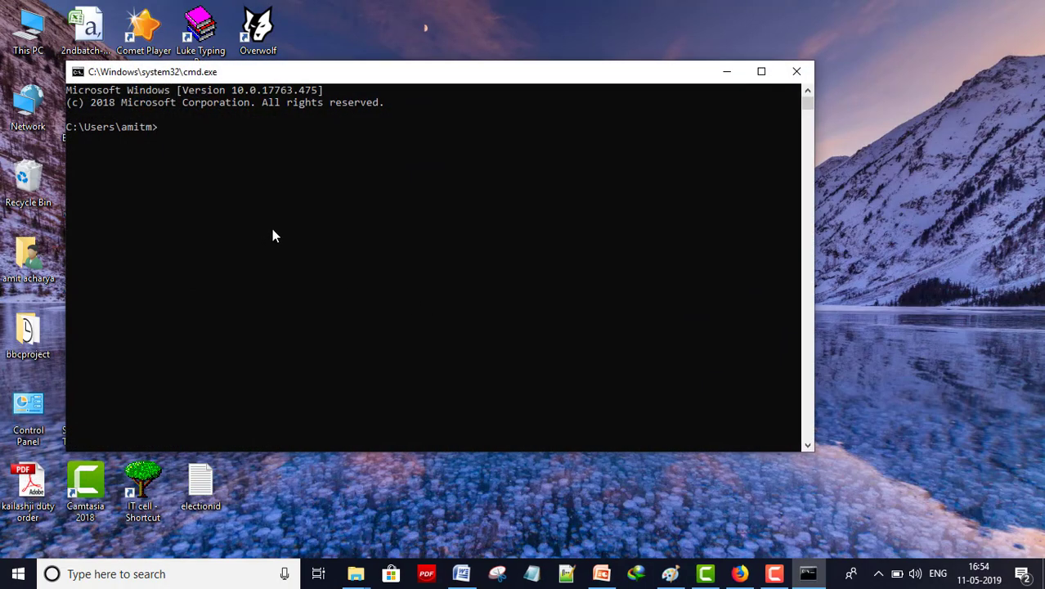
Check the installed Java runtime and compiler with java -version and javac -version, and close the Command Prompt
{"action": "type", "text": "java -version"}
{"action": "key", "text": "Return"}
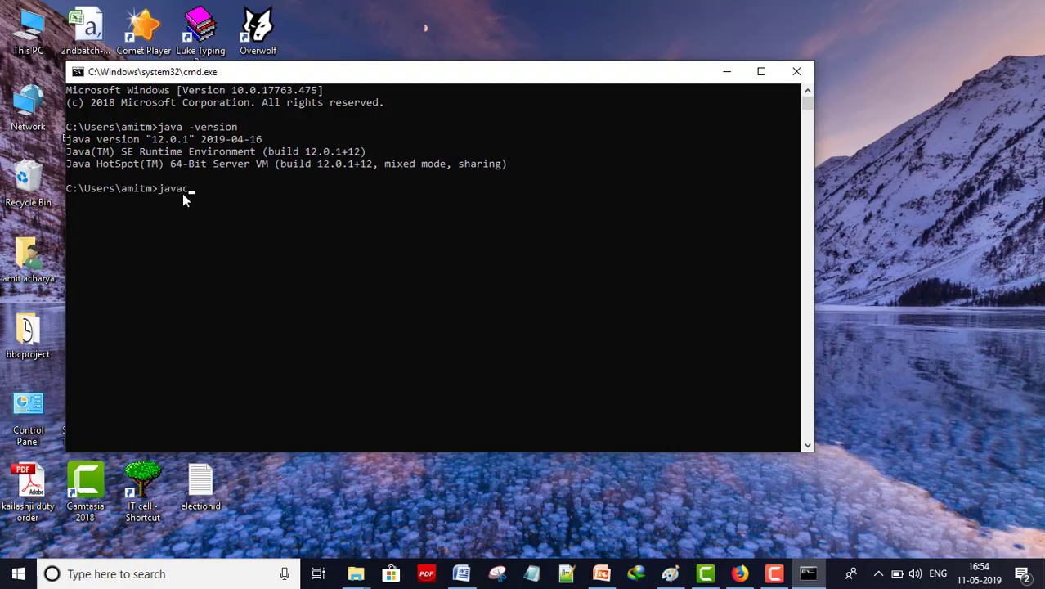
{"action": "type", "text": "javac -version"}
{"action": "key", "text": "Return"}
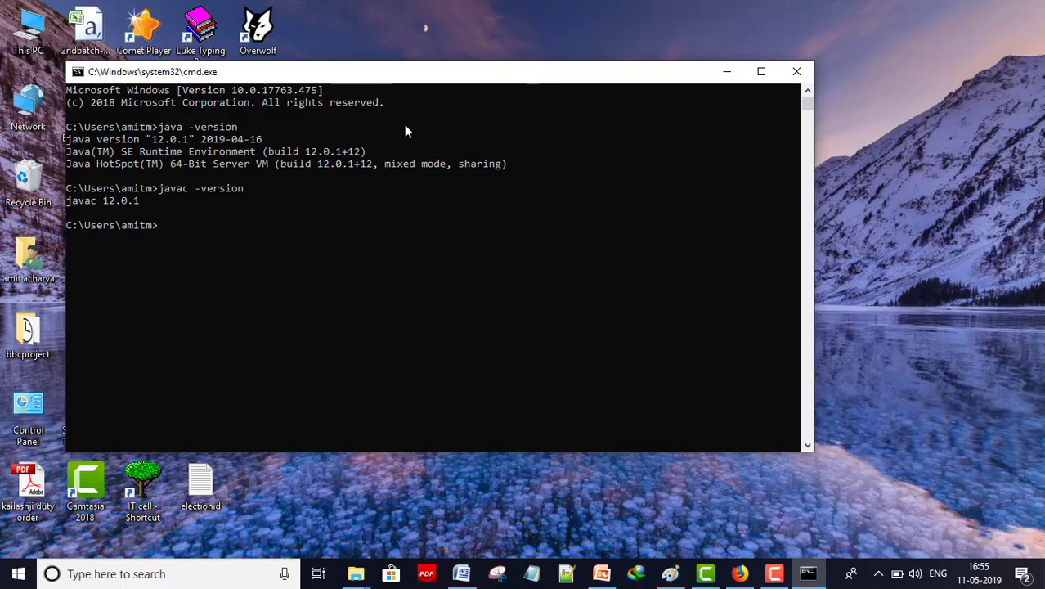
{"action": "left_click", "coordinate": [796, 71]}
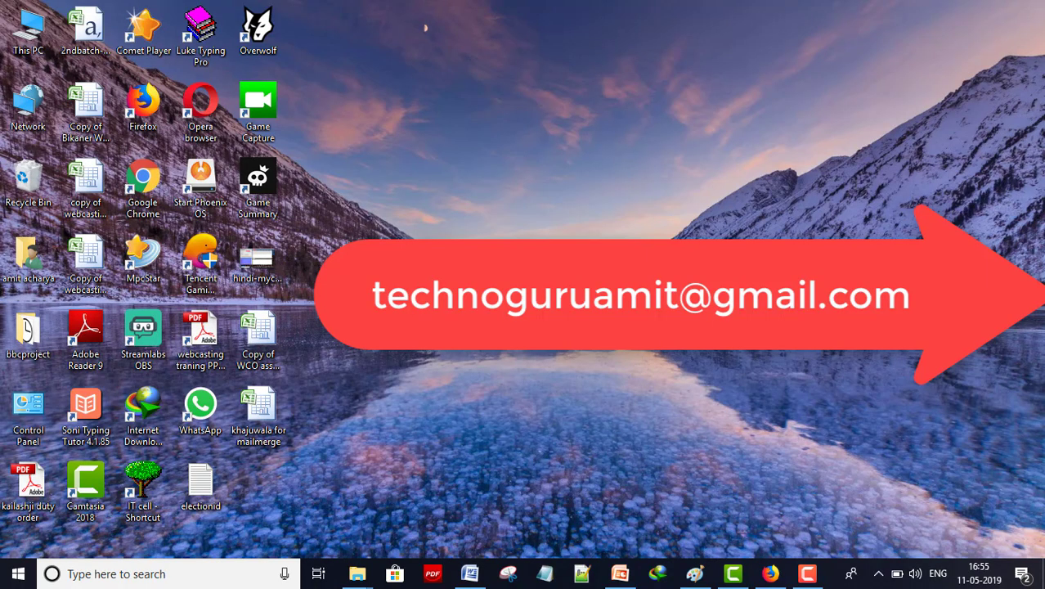
Bring up the available actions for This PC on the desktop
{"action": "right_click", "coordinate": [6, 36]}
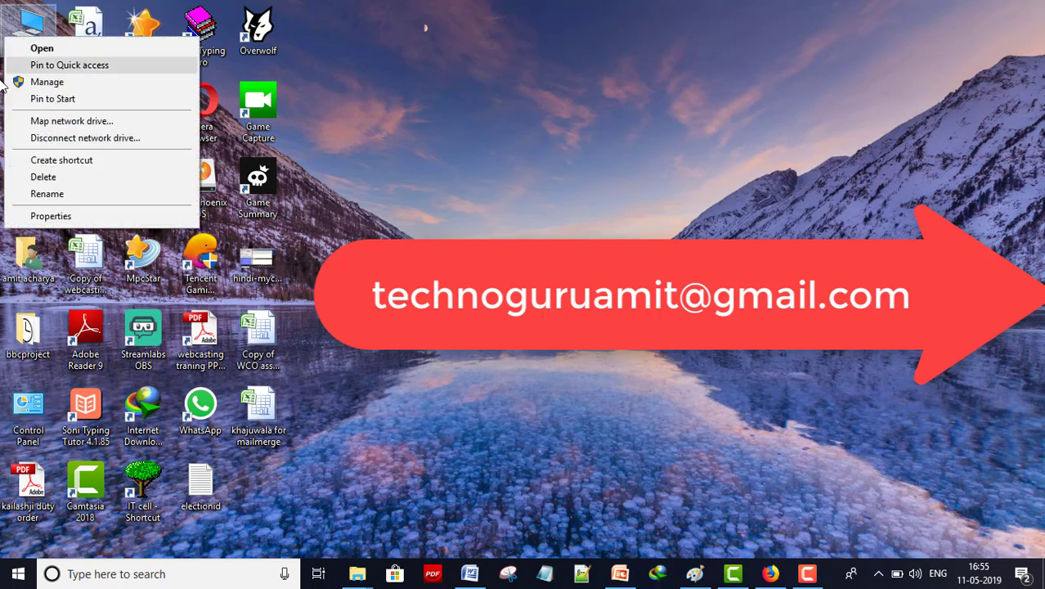